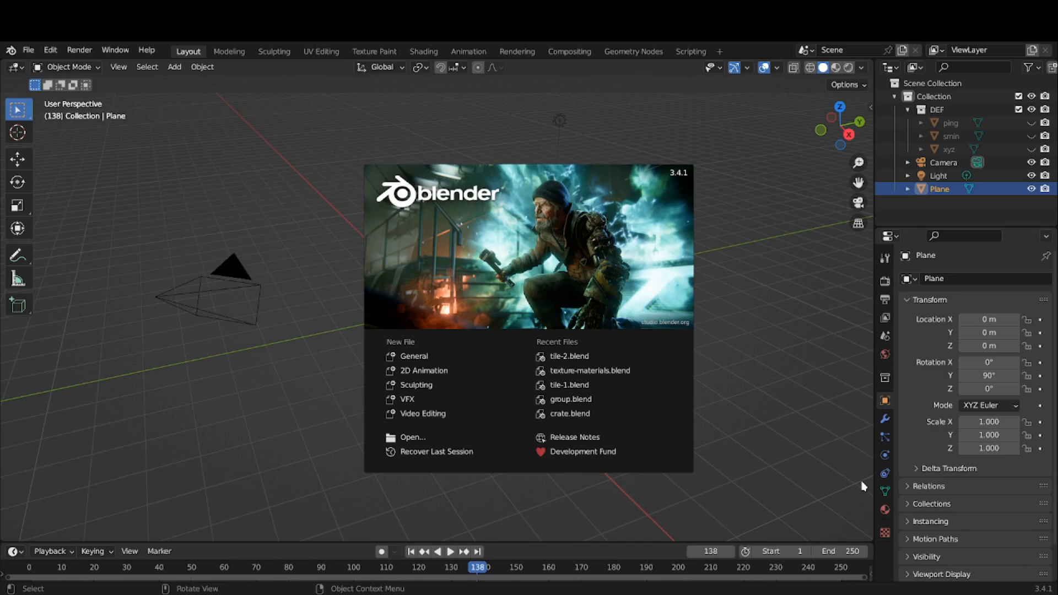
- Dismiss the splash screen and open the Shading workspace to inspect the Plane material's Scale and Fraction nodes
left_click(600, 327)
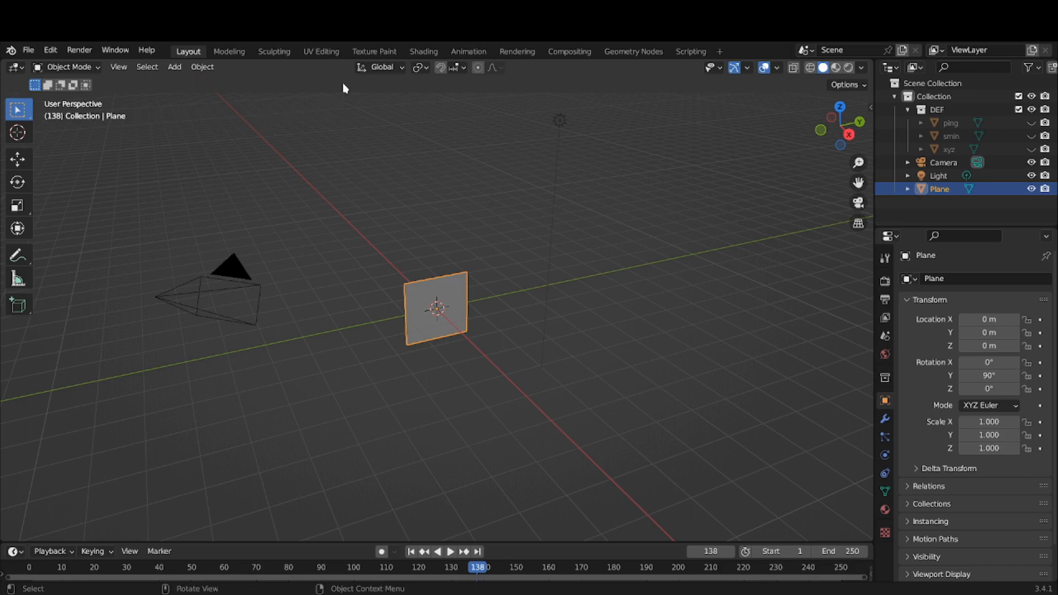
left_click(421, 54)
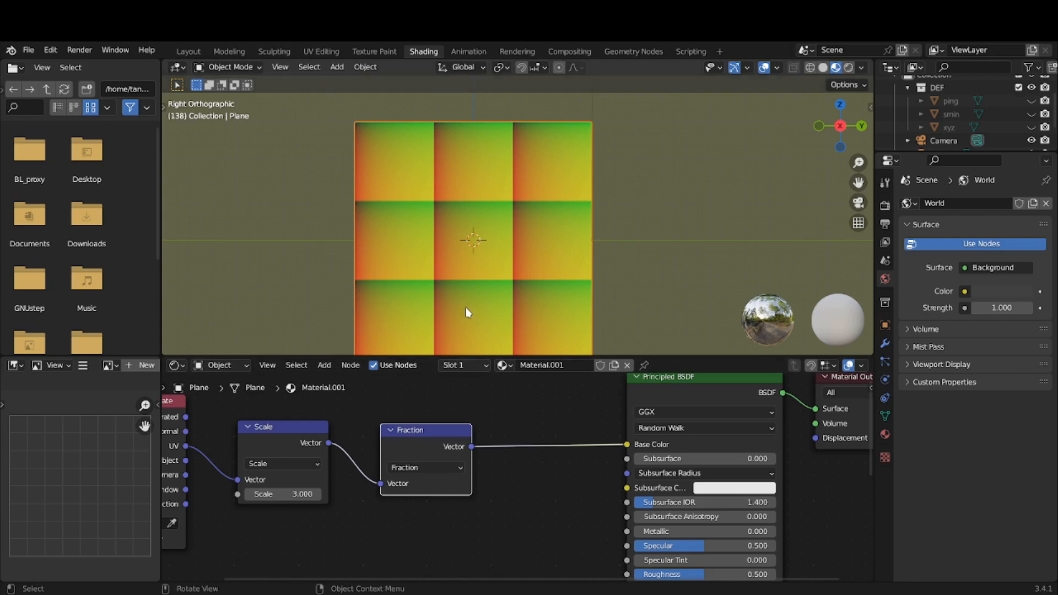
left_click(273, 436)
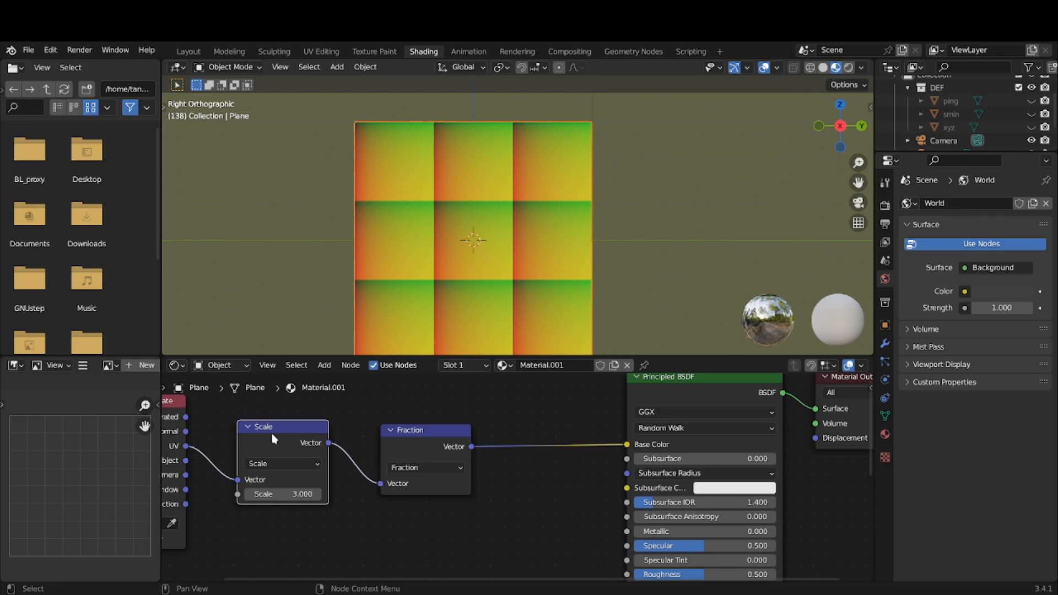
left_click(404, 447)
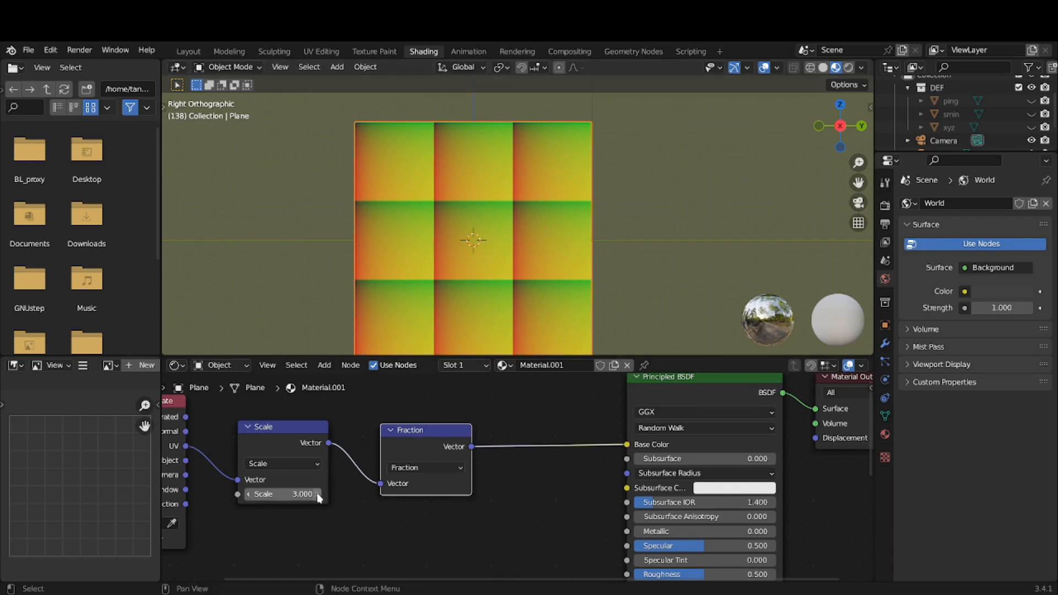
- Try a value of 6 on the Scale vector math node and restore it to 3
left_click(300, 493)
type("6")
key("Return")
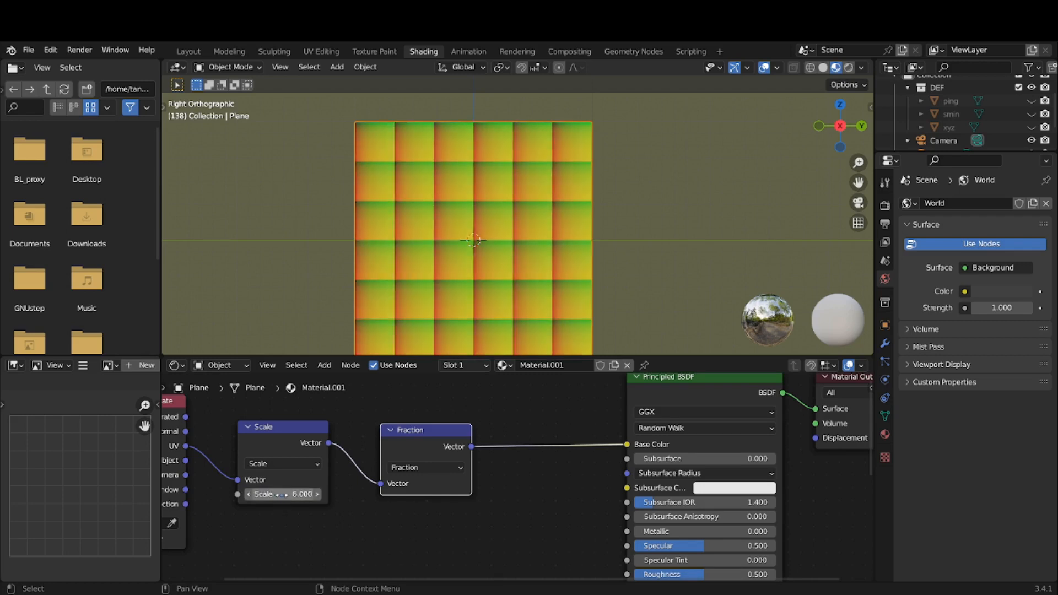
left_click(282, 494)
type("3")
key("Return")
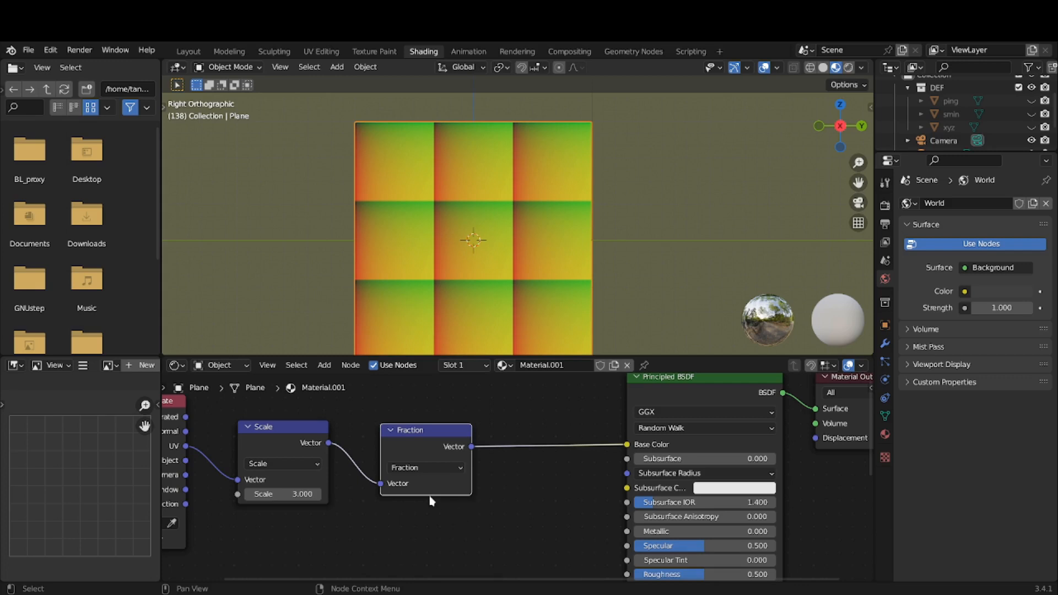
- Insert a Separate XYZ node between the Fraction node and the Principled BSDF's Base Color, using its X output
left_click(326, 367)
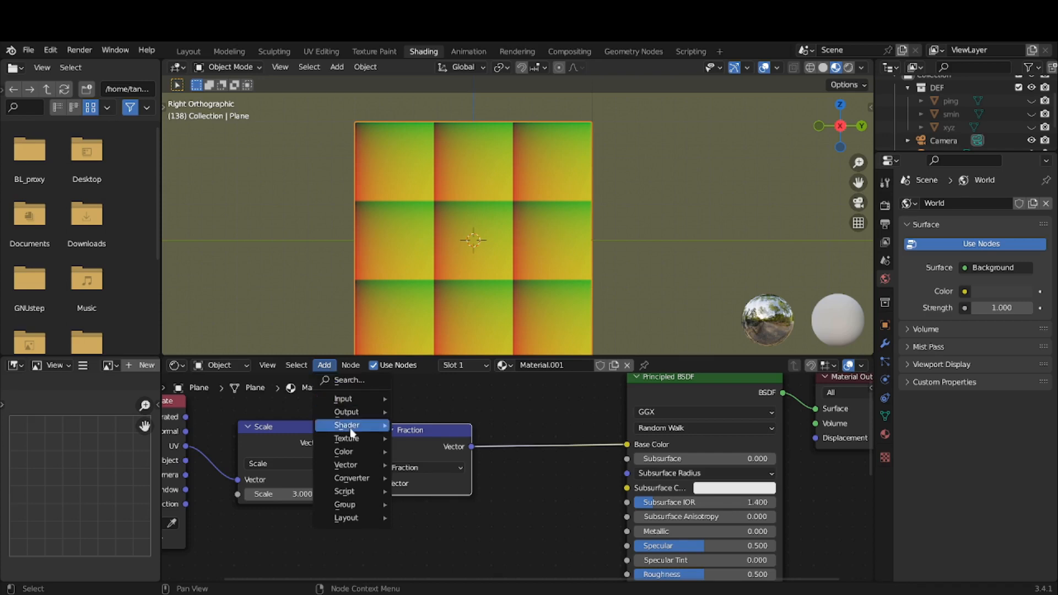
mouse_move(358, 480)
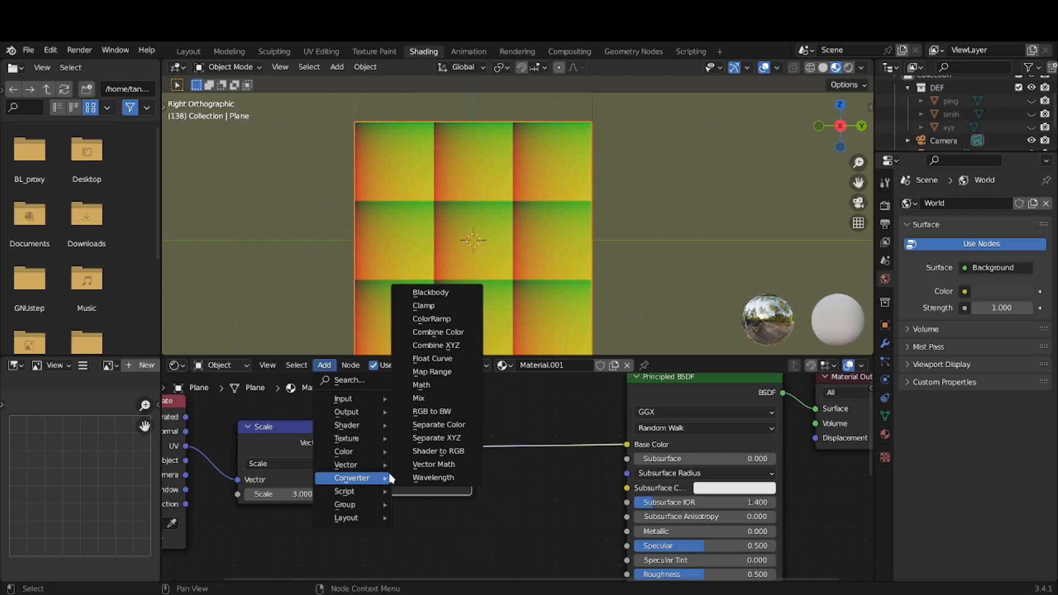
left_click(424, 439)
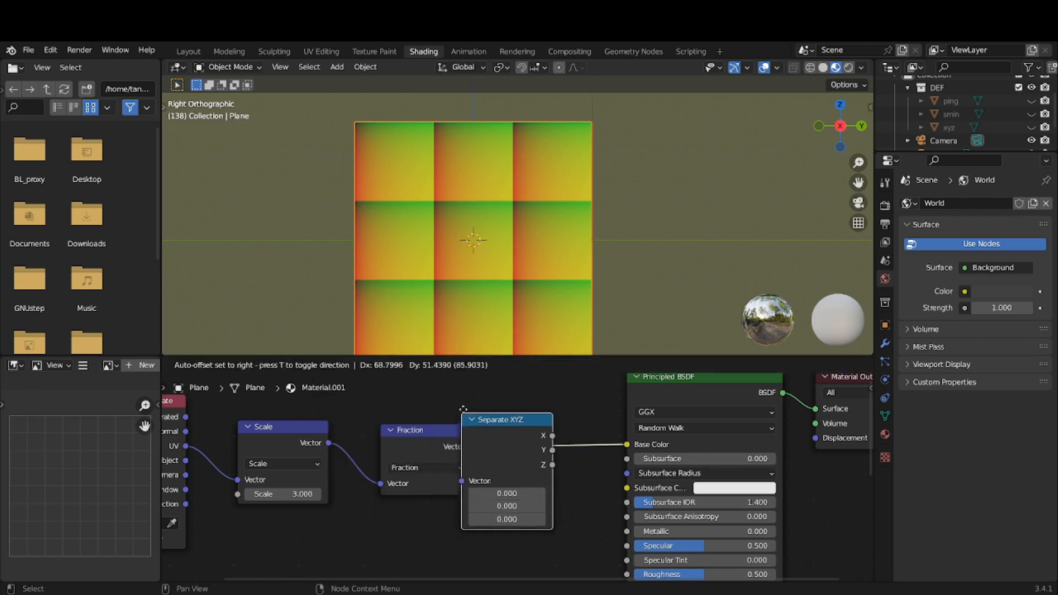
left_click(463, 412)
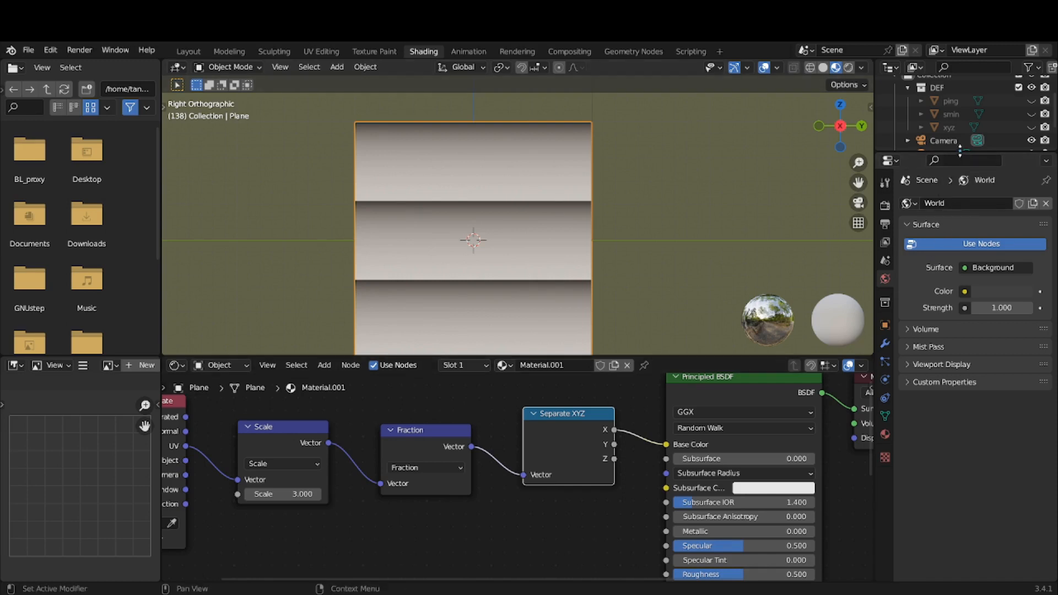
- Show the xyz object to read the Separate XYZ node definition in the viewport, and hide it again
left_click(1032, 128)
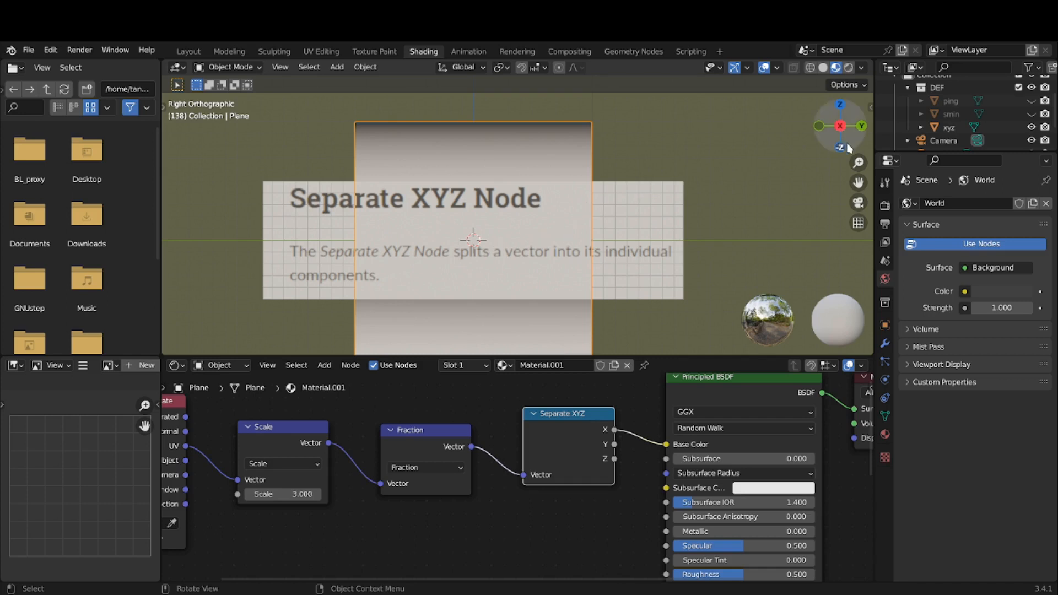
left_click(1031, 127)
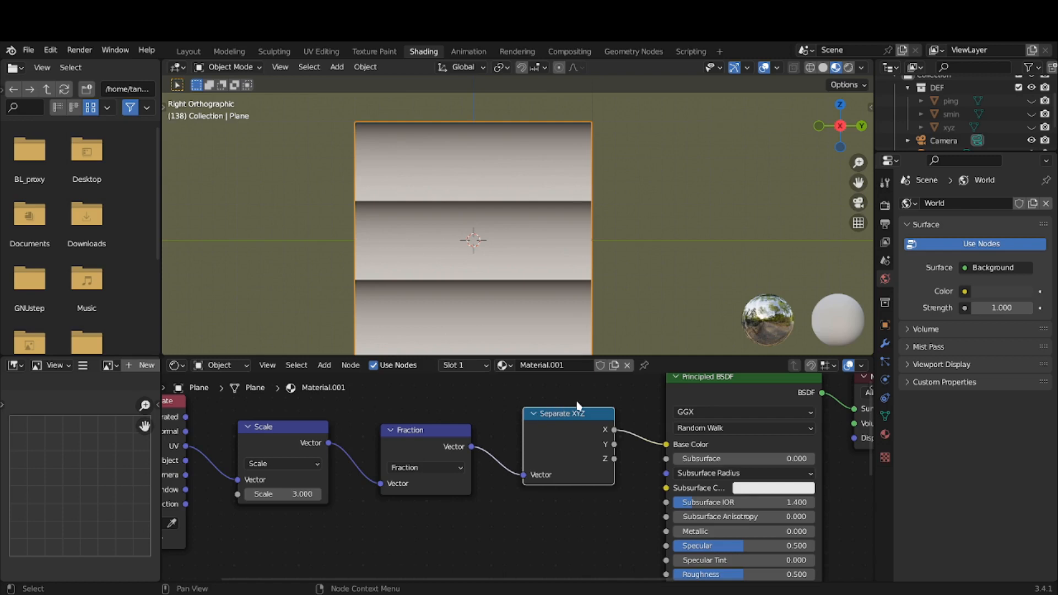
- Shift the Separate XYZ node slightly closer to Fraction and insert a Math node between its X output and Base Color
left_click_drag(577, 419, 567, 420)
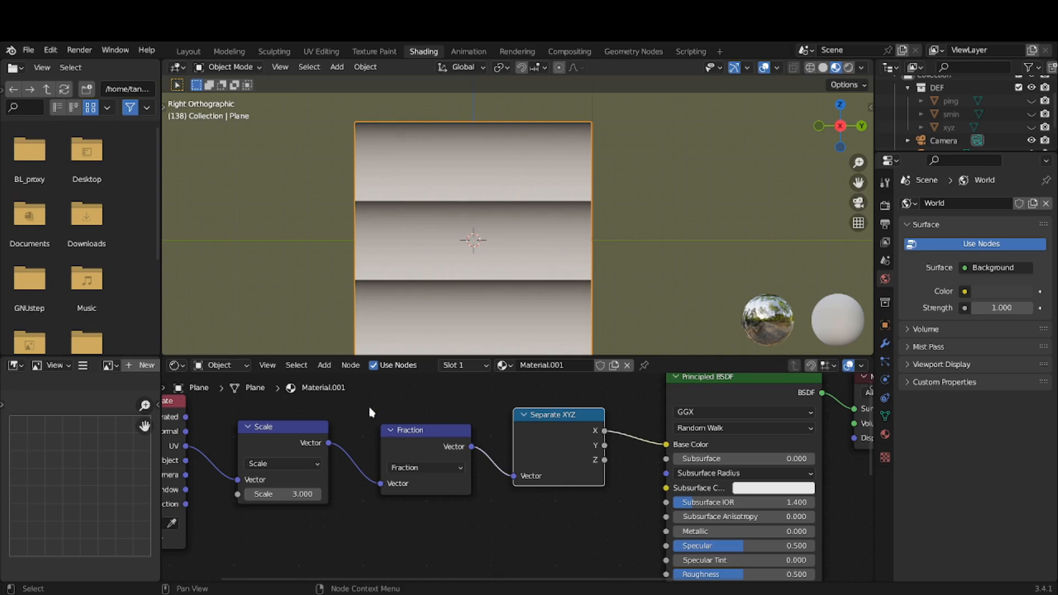
left_click(331, 366)
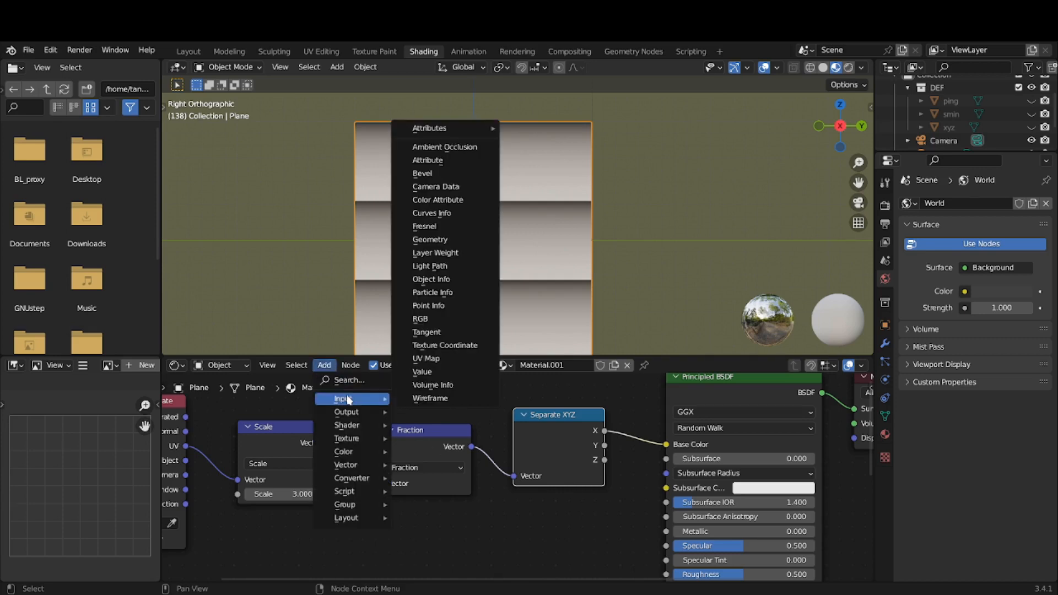
mouse_move(357, 429)
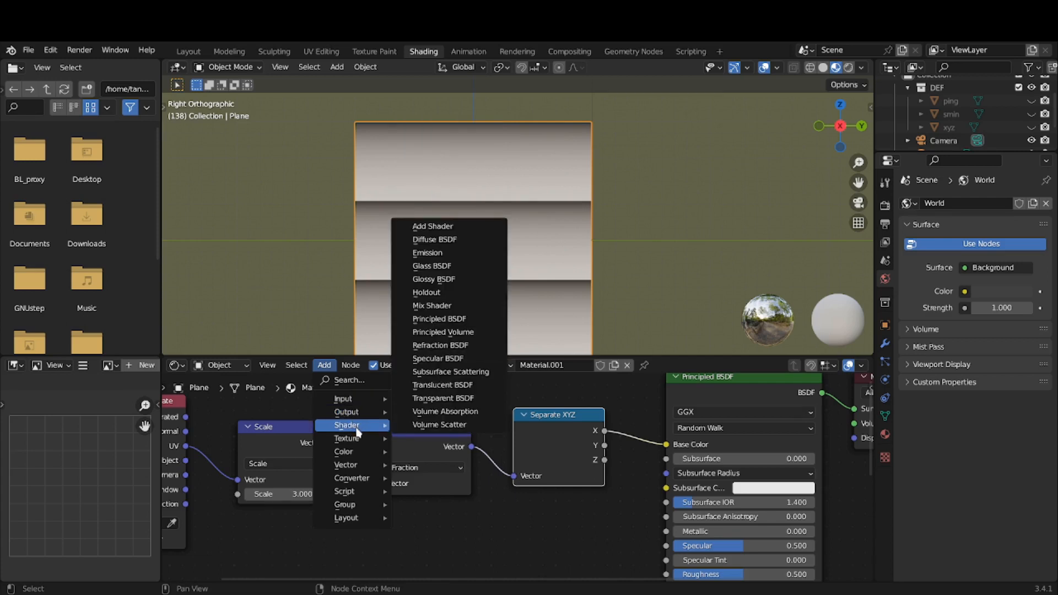
mouse_move(365, 469)
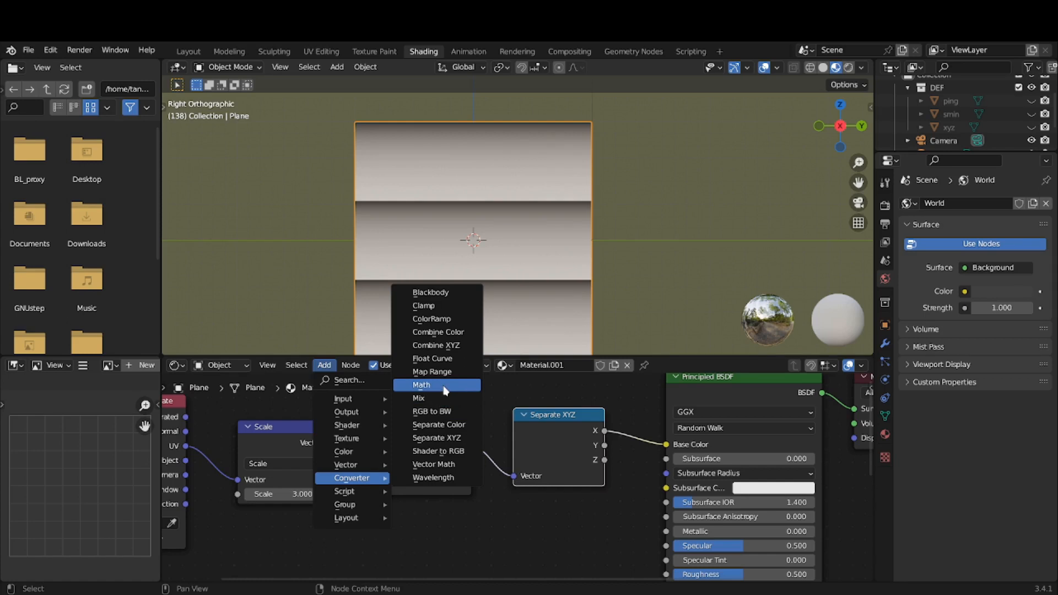
left_click(421, 385)
left_click(701, 435)
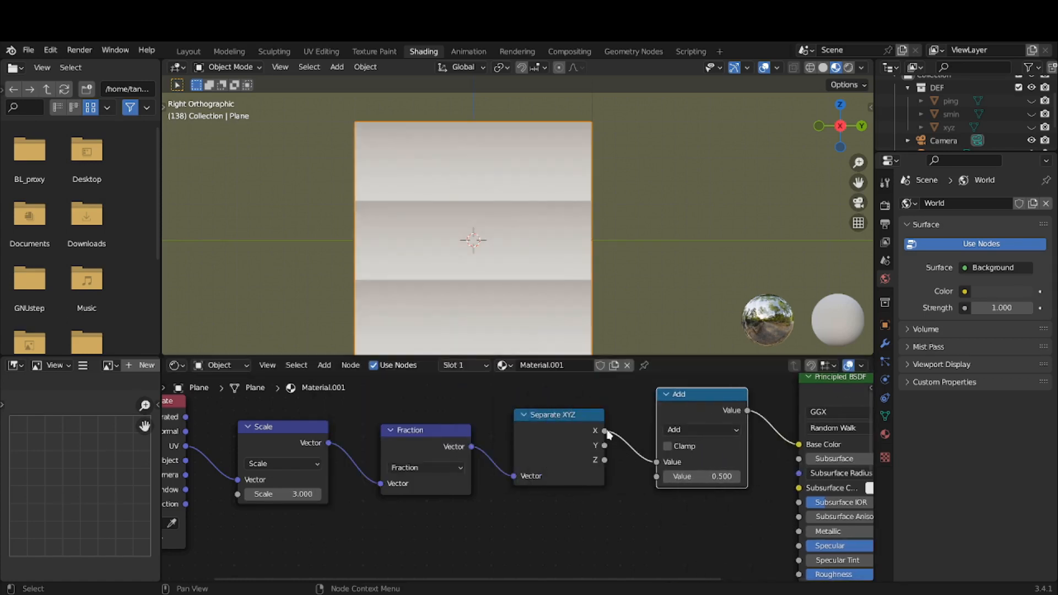
- Change the new Math node's operation from Add to Ping-Pong and mute the node
middle_click_drag(606, 438, 281, 458)
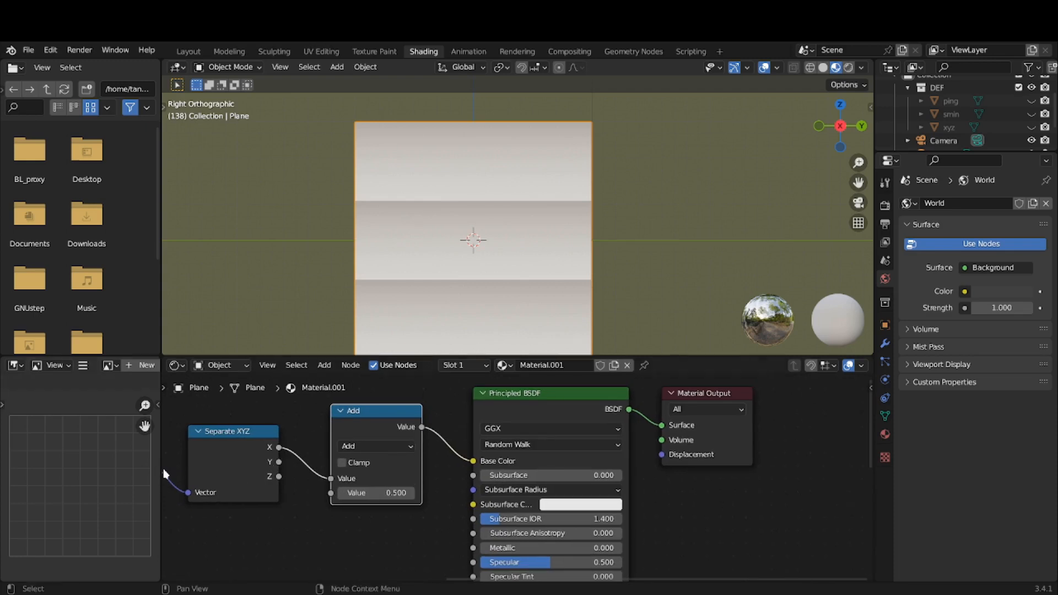
left_click_drag(163, 468, 7, 487)
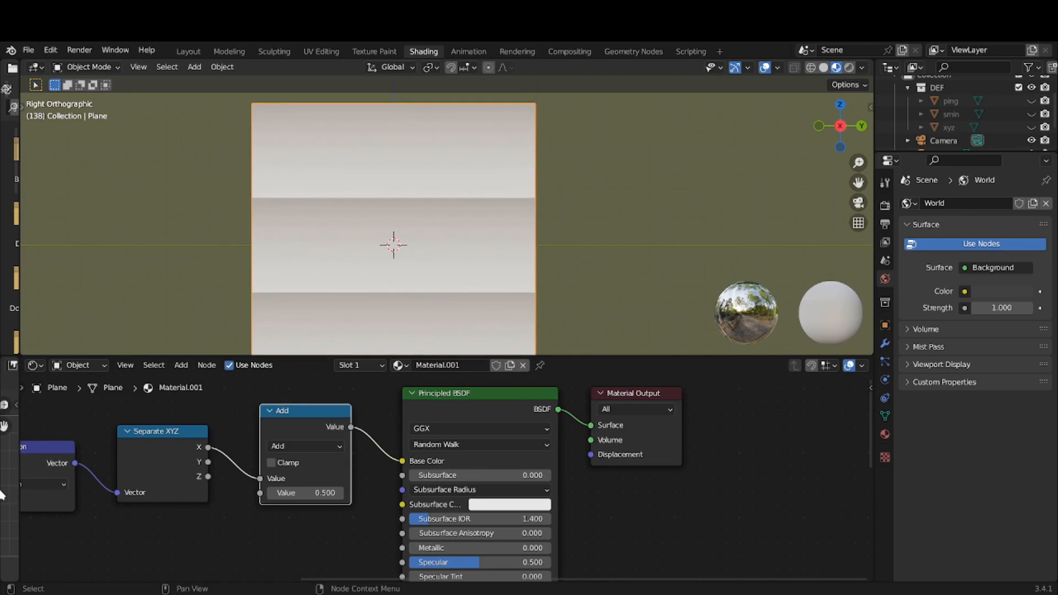
left_click(307, 446)
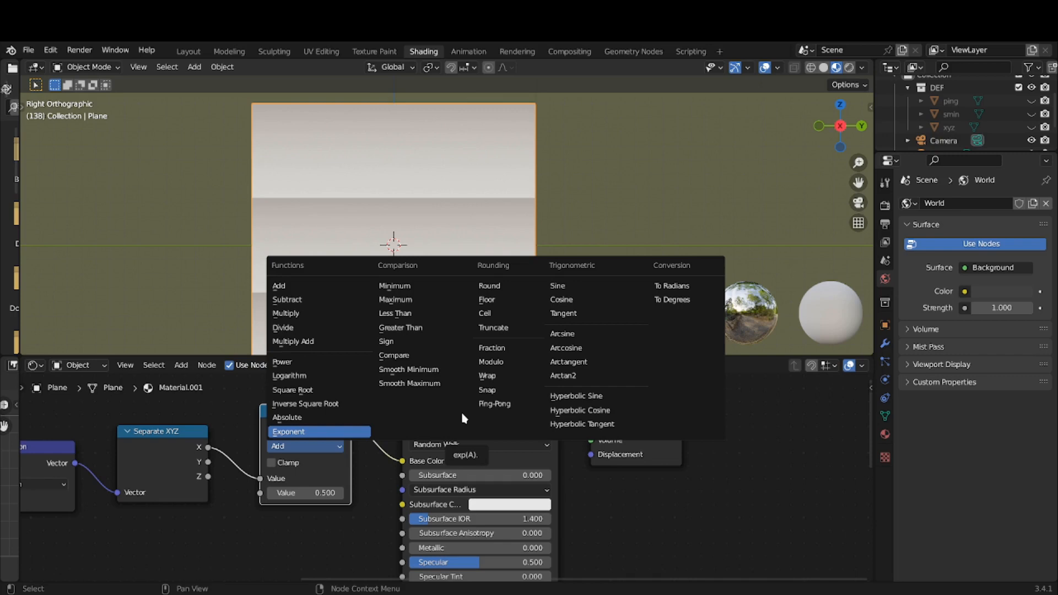
left_click(488, 406)
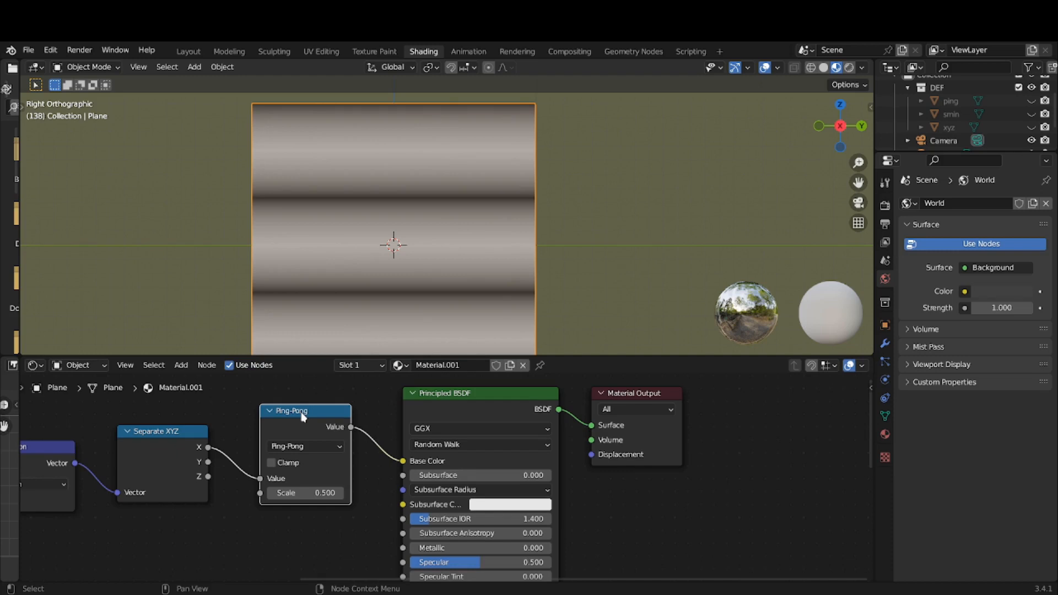
key("m")
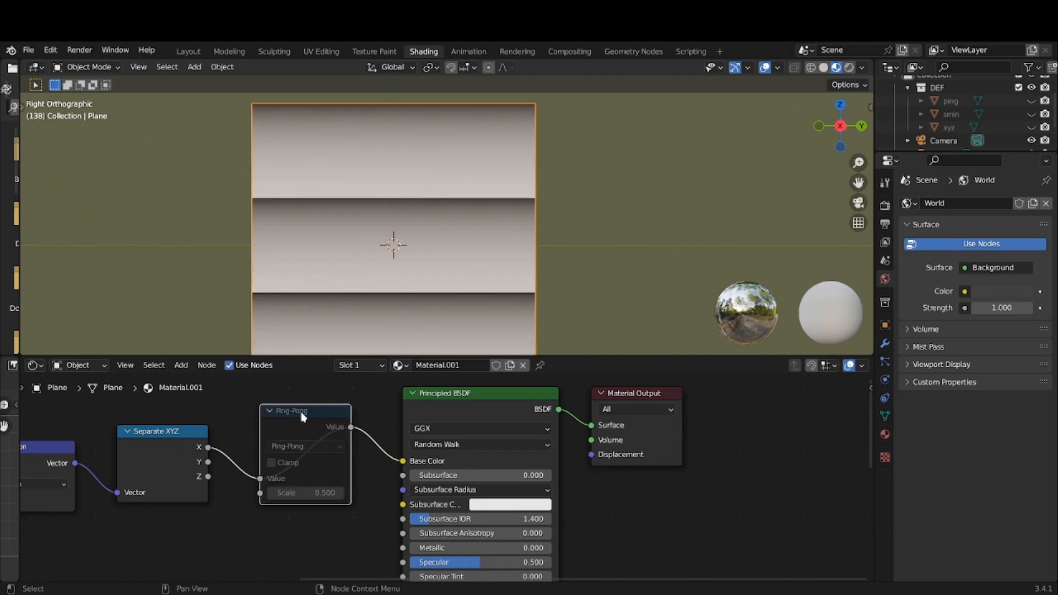
- Show the ping definition object, hide the Plane and look for the definition text in the front view
left_click(1031, 101)
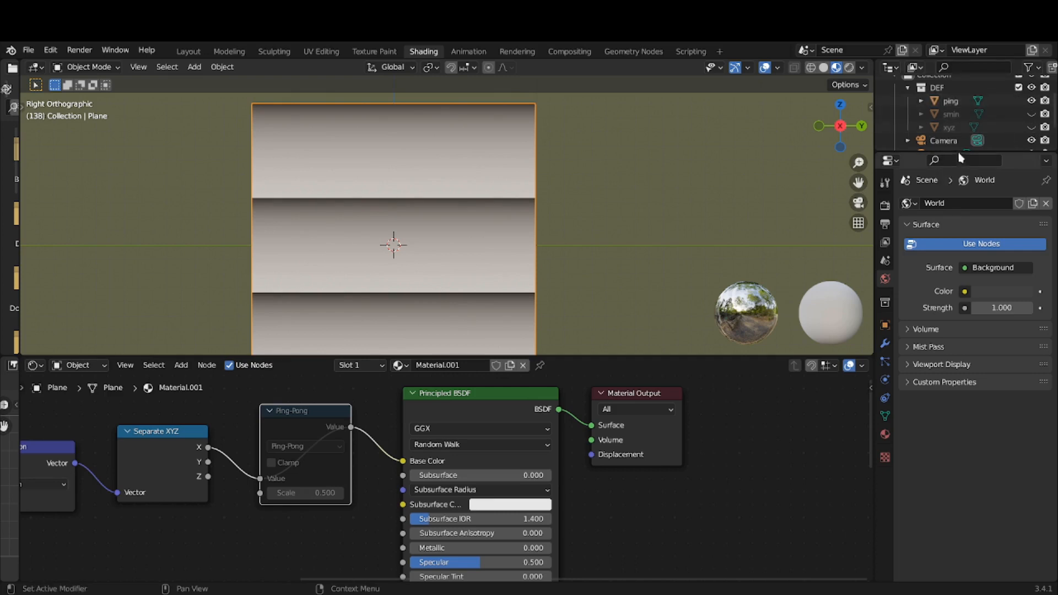
scroll(634, 165, "down", 3)
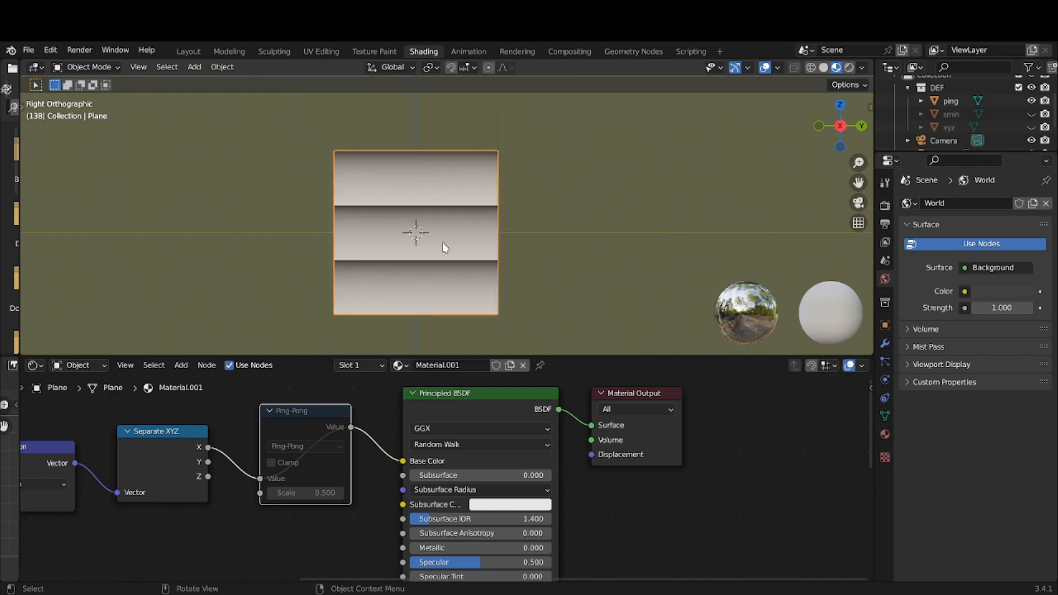
scroll(987, 126, "down", 2)
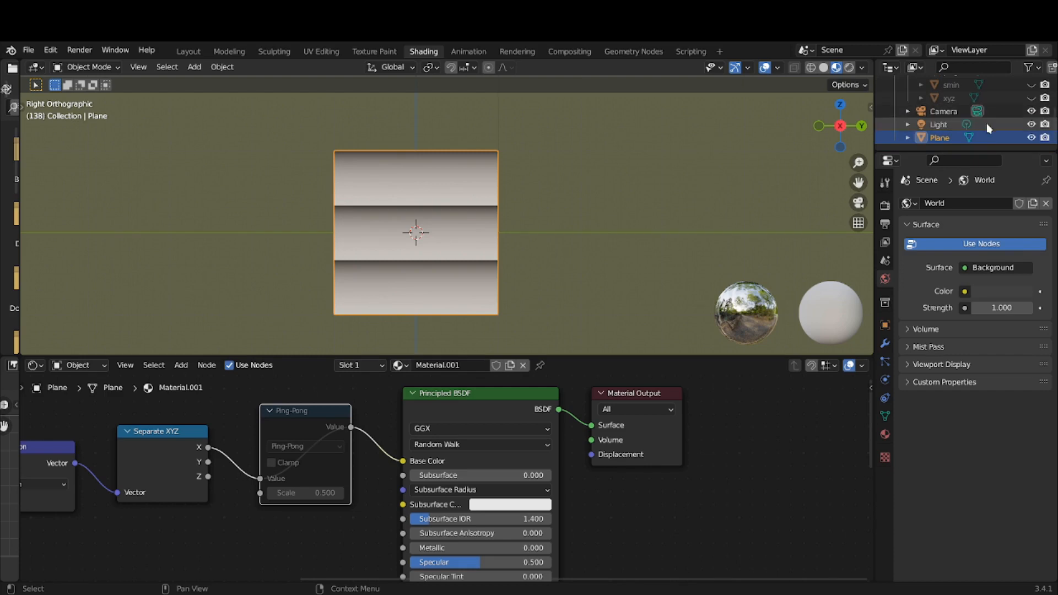
left_click(1031, 138)
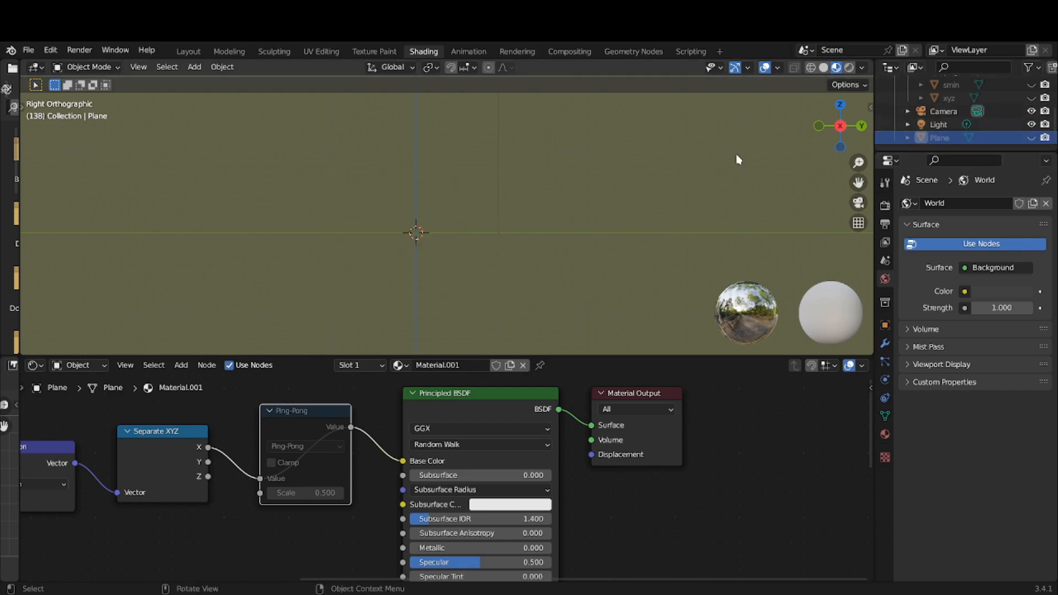
scroll(967, 124, "up", 3)
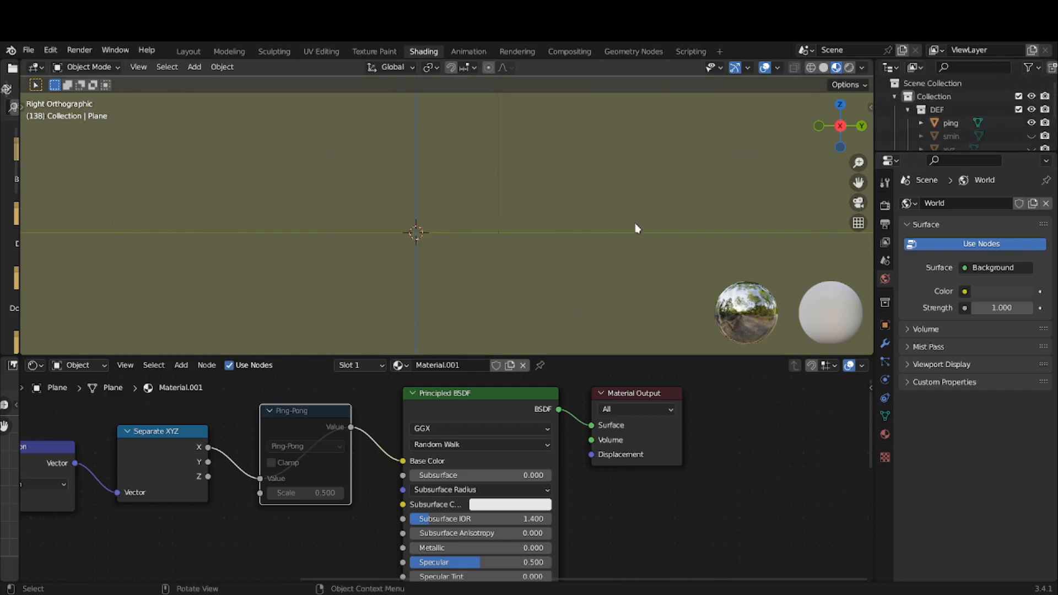
key("KP_1")
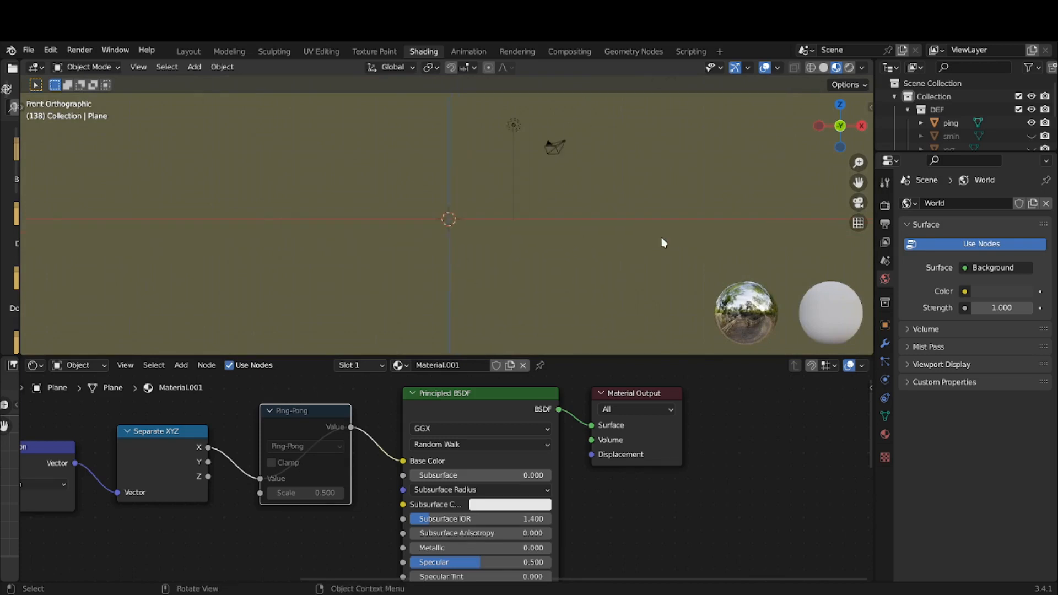
left_click(1033, 125)
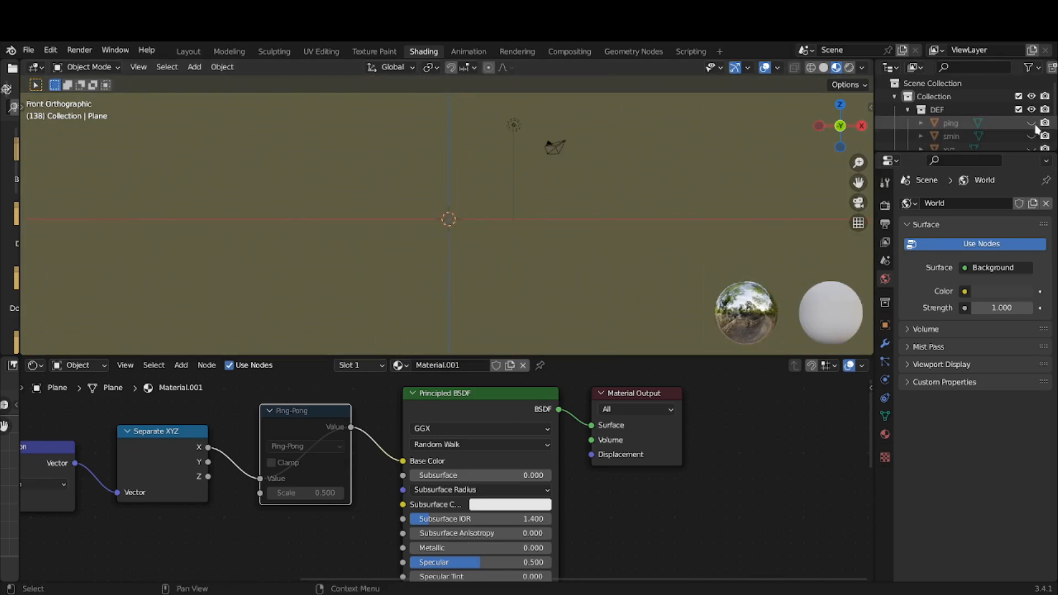
left_click(1031, 123)
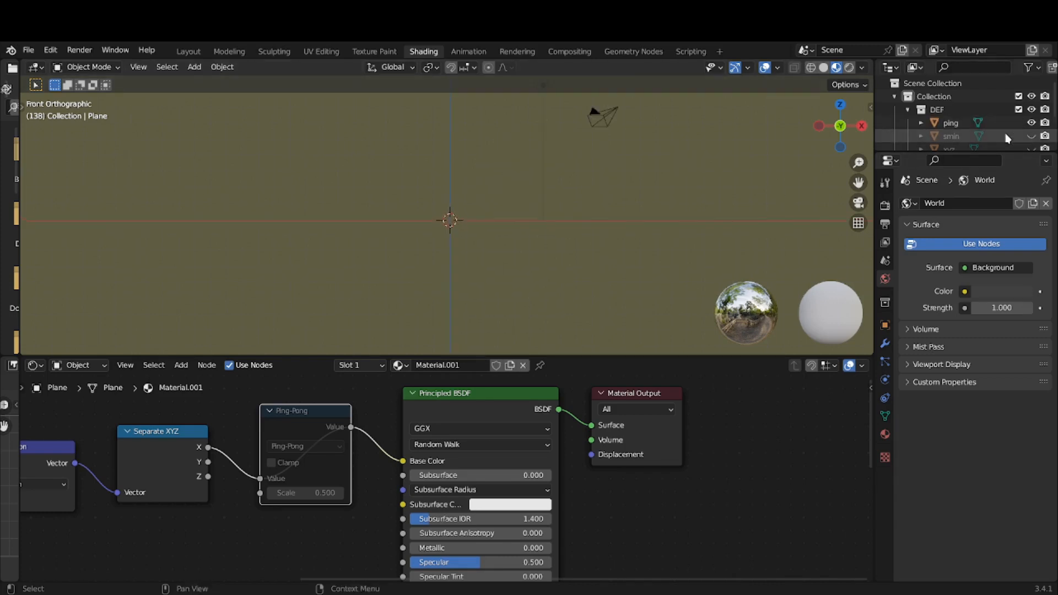
- Unhide the Plane and view it together with the Ping-pong definition text in the right orthographic view
scroll(1006, 138, "down", 3)
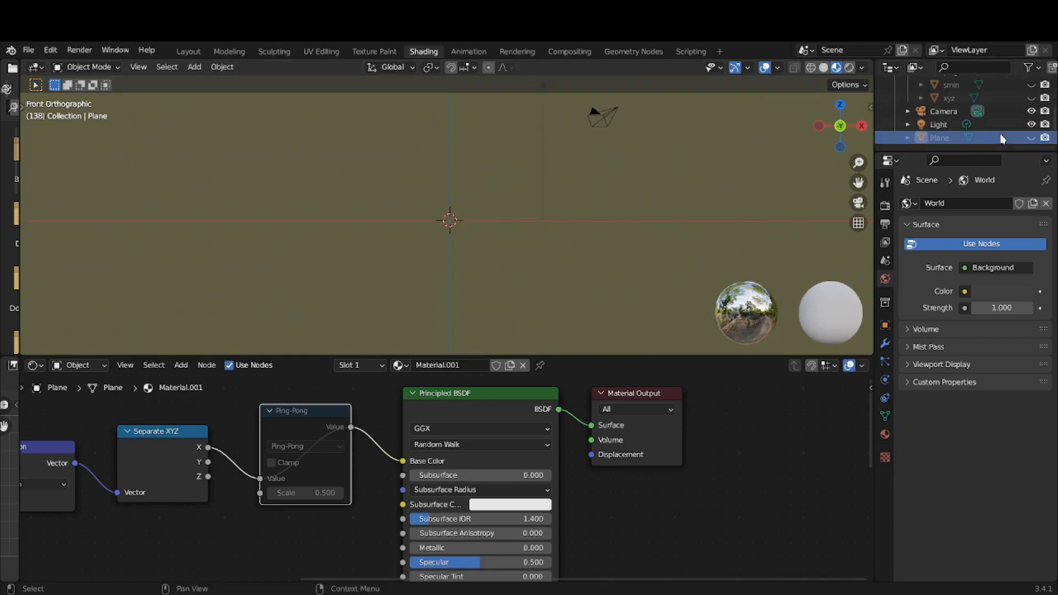
left_click(1031, 138)
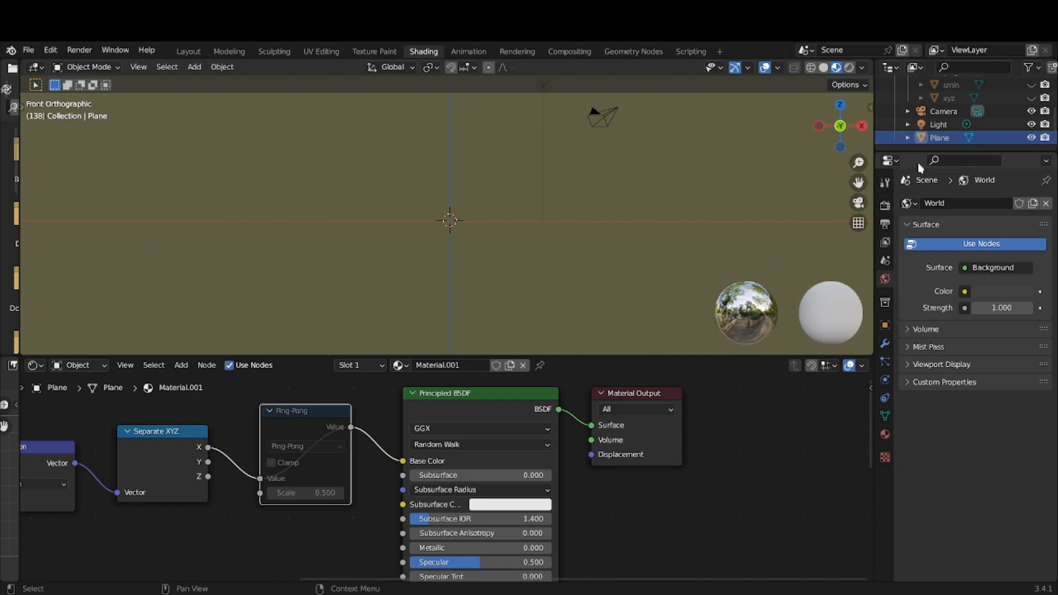
left_click(840, 105)
left_click(820, 126)
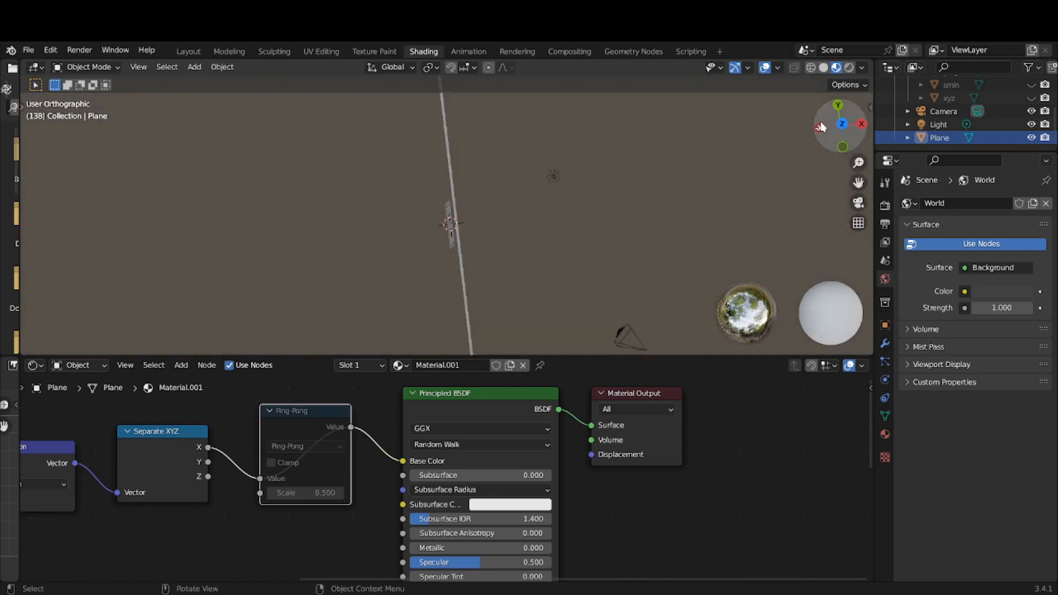
scroll(589, 205, "up", 4)
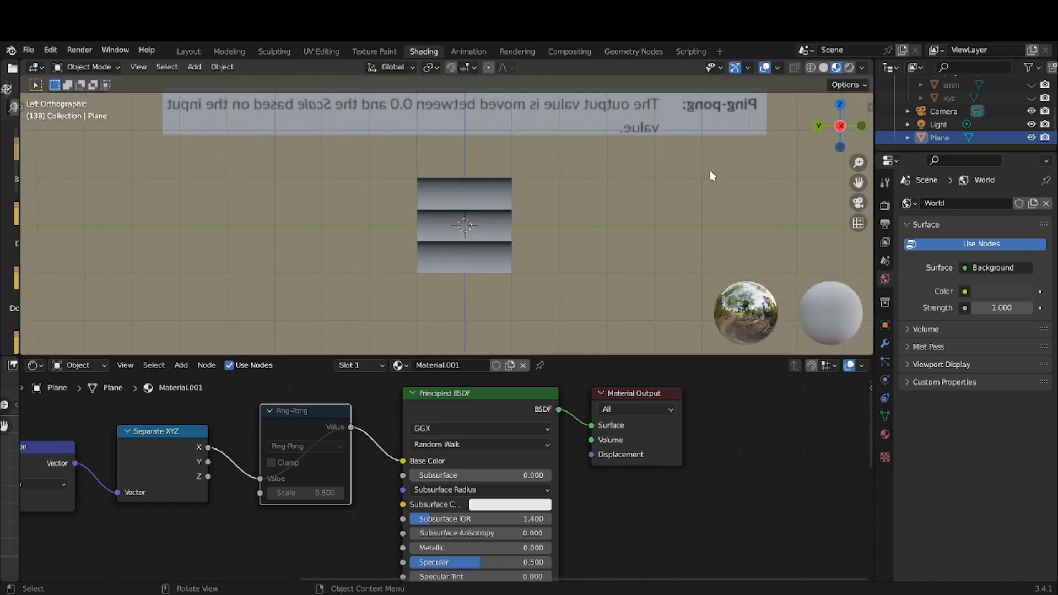
left_click(840, 127)
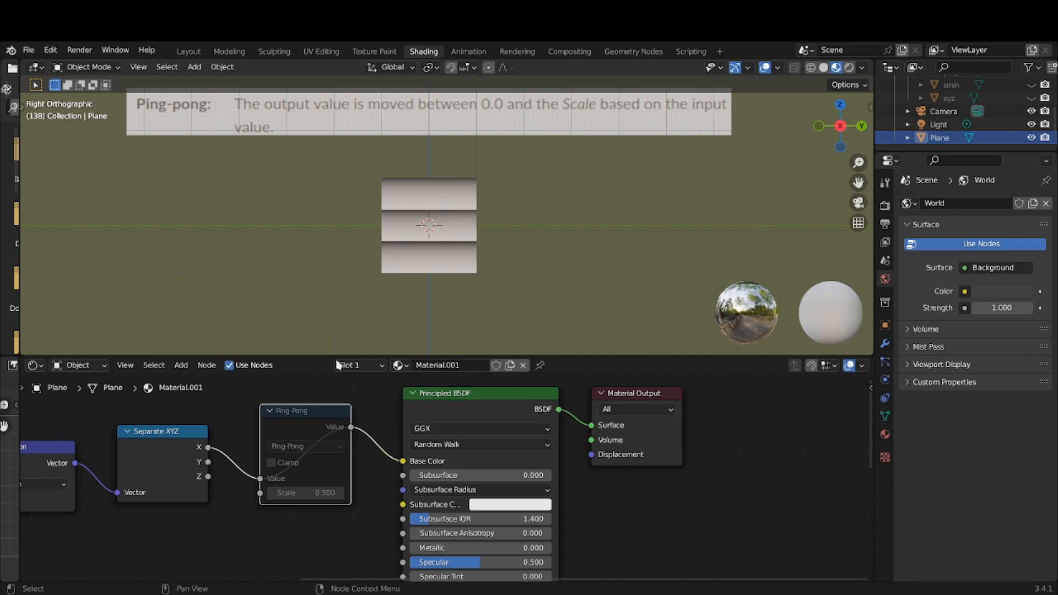
- Unmute the Ping-Pong node so its effect shows on the Plane
scroll(392, 264, "up", 2)
scroll(393, 265, "up", 1)
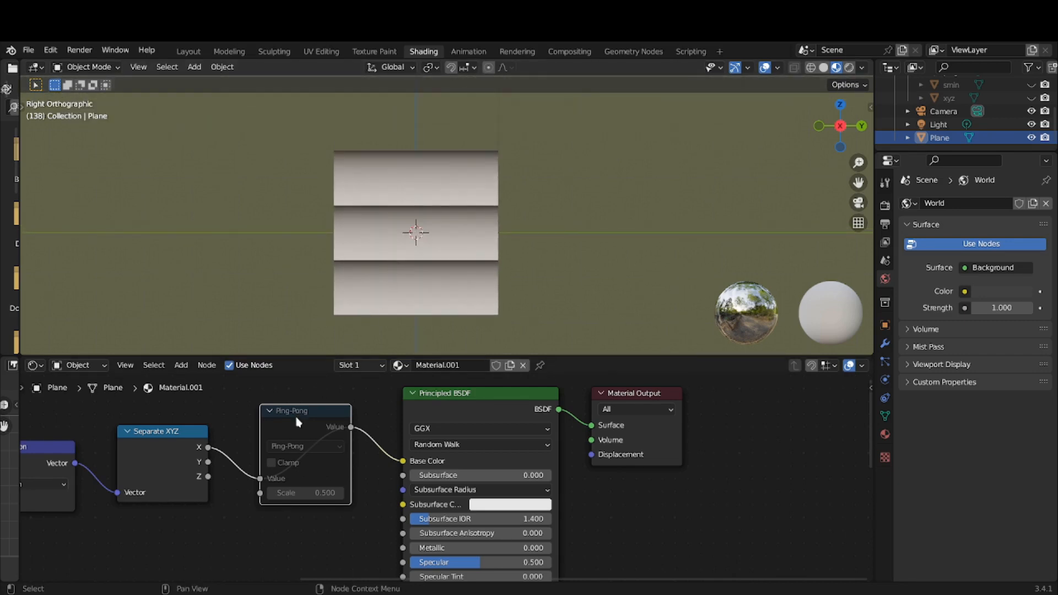
key("m")
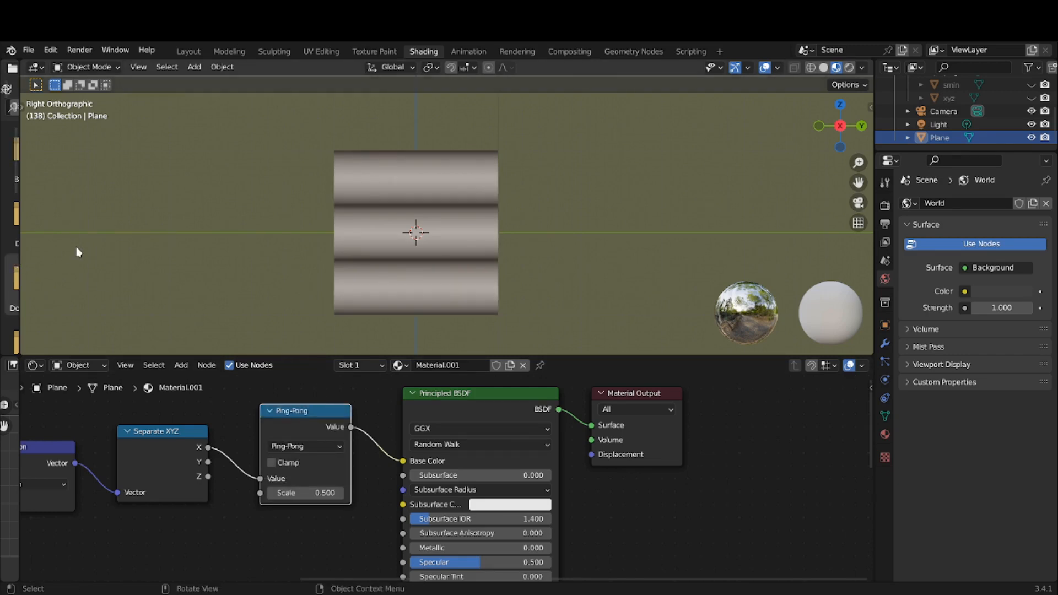
- Annotate beside the Plane with a horizontal line labelled "Wall" and two small balls beneath it
key("t")
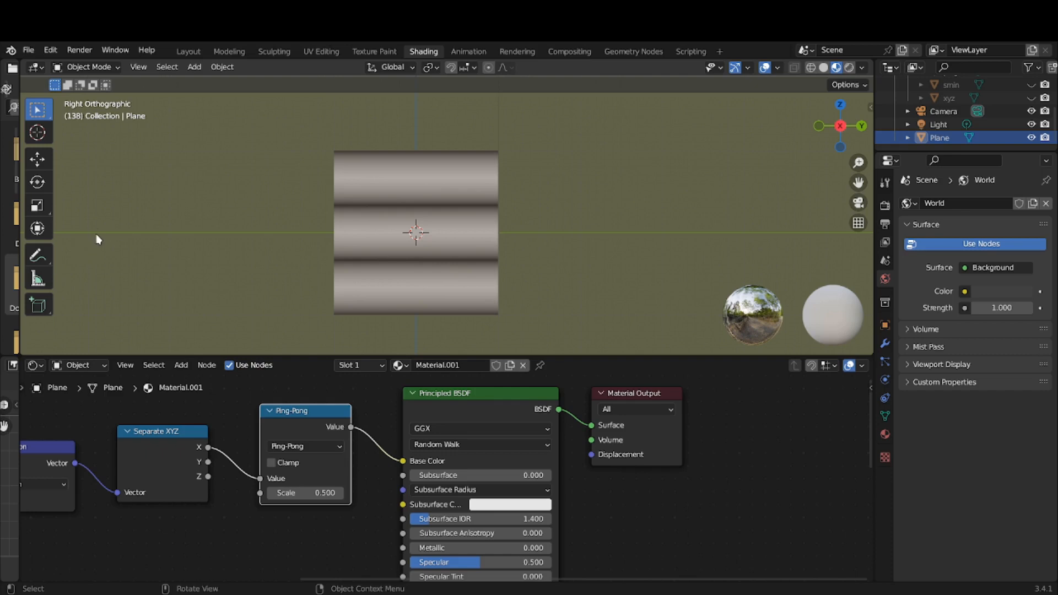
left_click(37, 255)
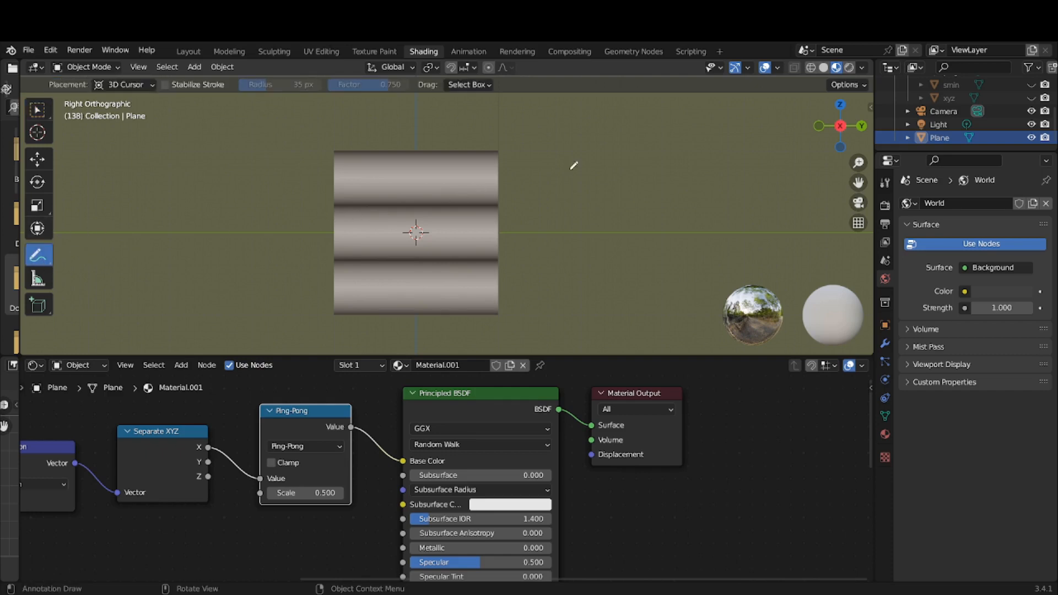
left_click_drag(559, 133, 761, 133)
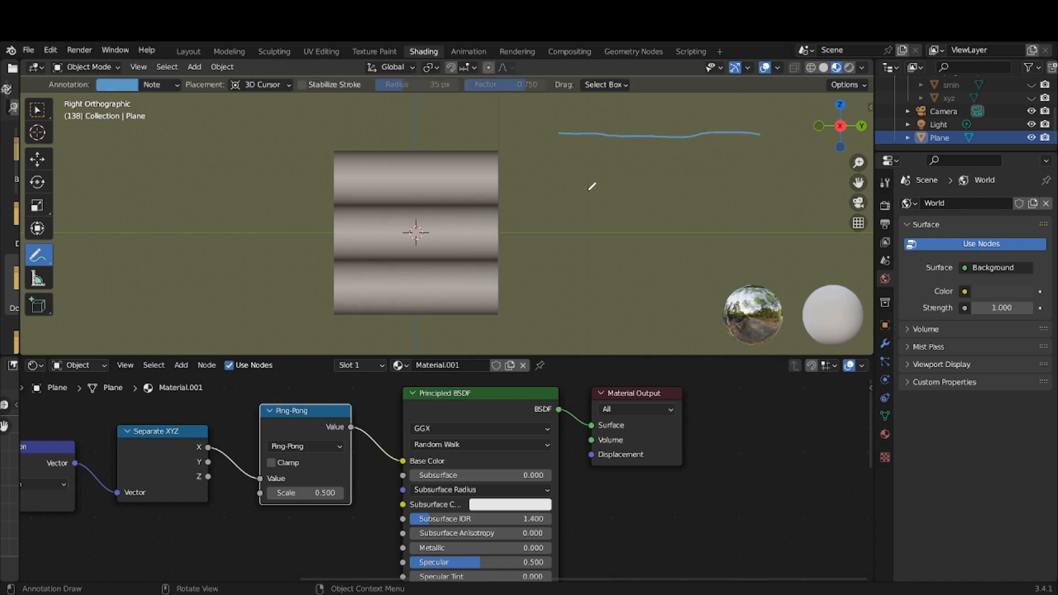
mouse_move(596, 190)
left_mouse_down()
mouse_move(596, 203)
mouse_move(613, 190)
mouse_move(585, 186)
mouse_move(591, 194)
left_mouse_up()
mouse_move(717, 206)
left_mouse_down()
mouse_move(723, 223)
mouse_move(742, 219)
mouse_move(740, 204)
mouse_move(724, 208)
left_mouse_up()
mouse_move(614, 109)
left_mouse_down()
mouse_move(620, 121)
mouse_move(640, 109)
mouse_move(651, 127)
mouse_move(669, 126)
left_mouse_up()
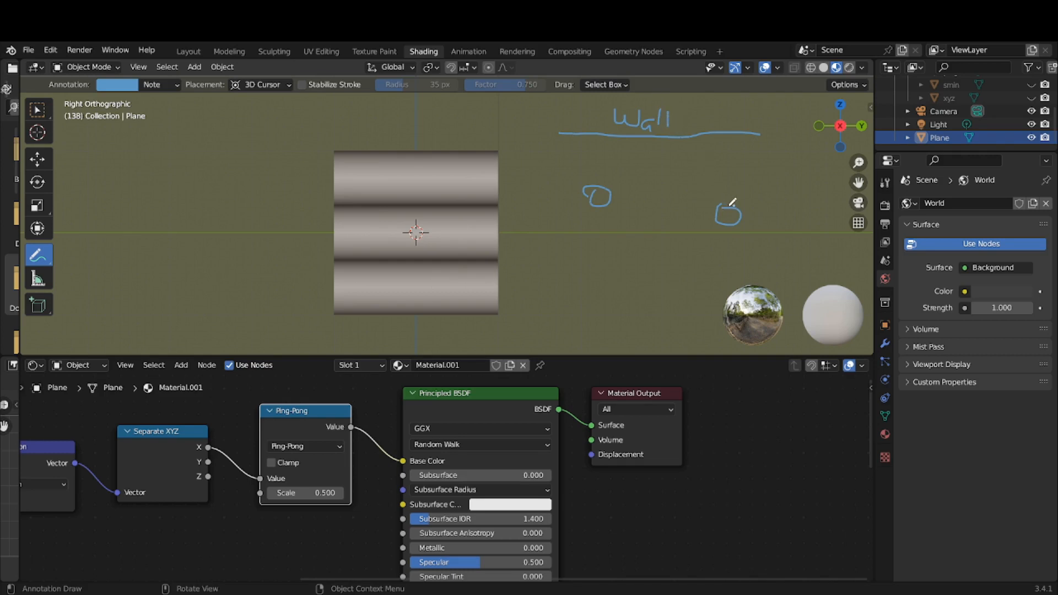
- Annotate a ball's bounce path off the wall with an arrow, label both sides "air" and add a vertical line through the bounce point
mouse_move(732, 203)
left_mouse_down()
mouse_move(702, 166)
mouse_move(698, 137)
mouse_move(680, 136)
mouse_move(701, 137)
mouse_move(634, 226)
mouse_move(652, 221)
left_mouse_up()
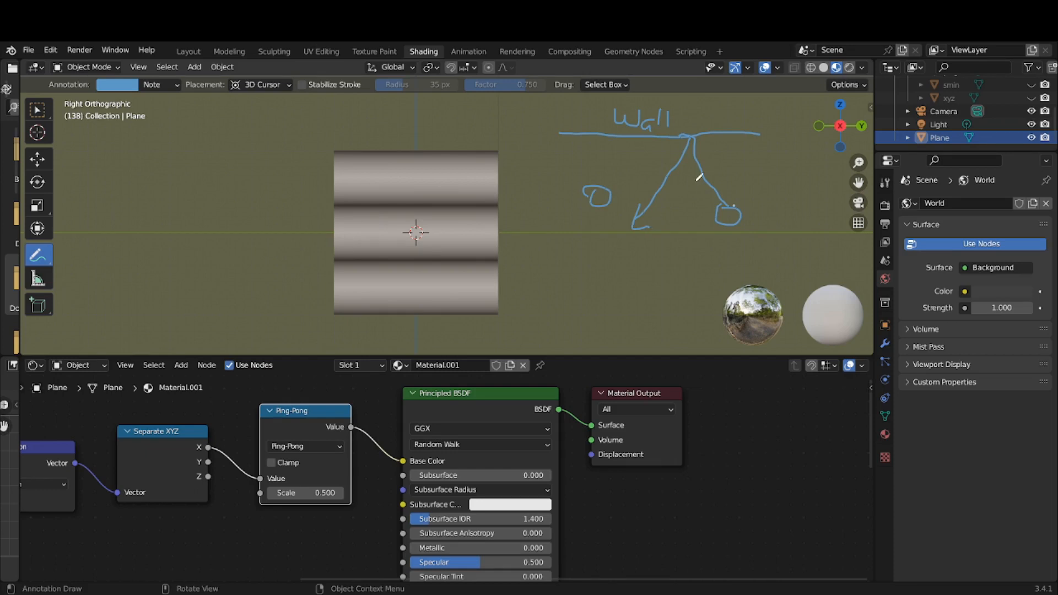
mouse_move(763, 161)
left_mouse_down()
mouse_move(754, 168)
mouse_move(788, 163)
left_mouse_up()
left_click(765, 160)
mouse_move(584, 149)
left_mouse_down()
mouse_move(573, 160)
mouse_move(584, 153)
mouse_move(596, 166)
mouse_move(642, 142)
left_mouse_up()
left_click_drag(696, 100, 689, 284)
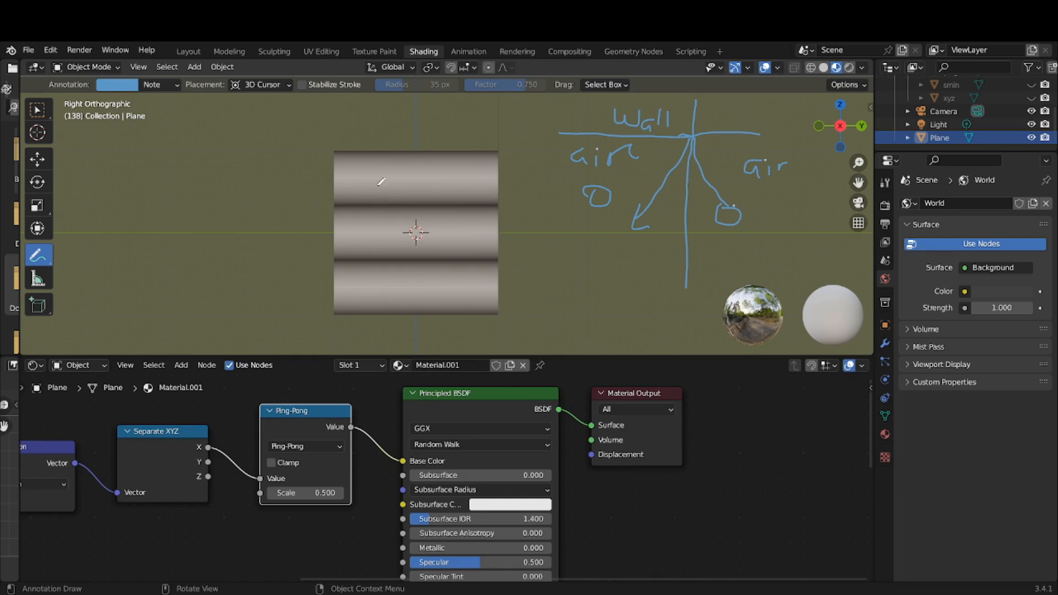
- Annotate the Plane's top stripe with a mirror line, a bounce path and a matching line on each side
scroll(380, 182, "up", 2)
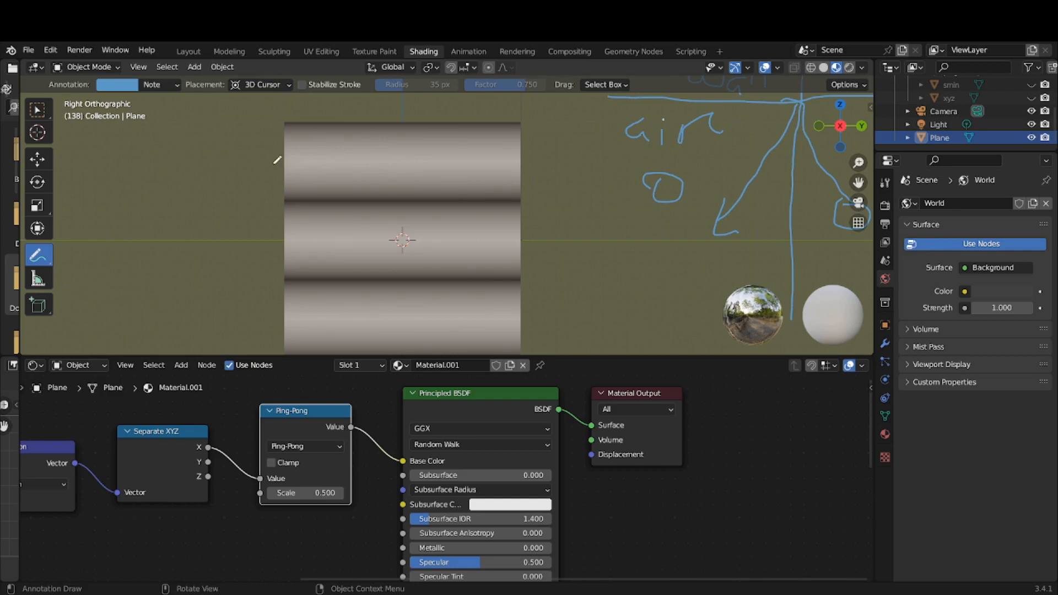
left_click_drag(261, 162, 547, 157)
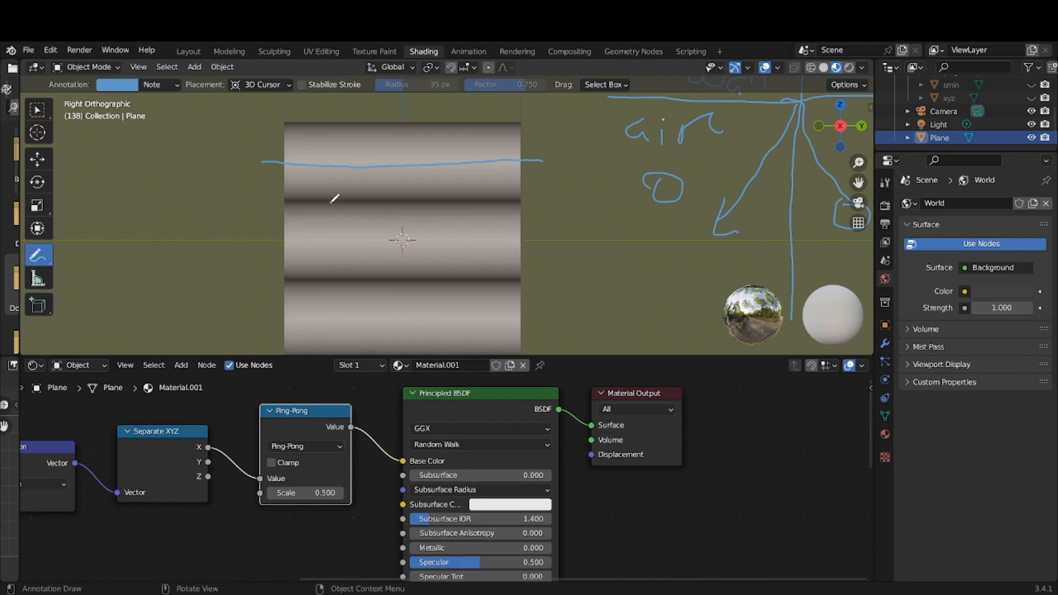
mouse_move(332, 201)
left_mouse_down()
mouse_move(390, 162)
mouse_move(358, 120)
left_mouse_up()
left_click_drag(285, 181, 532, 182)
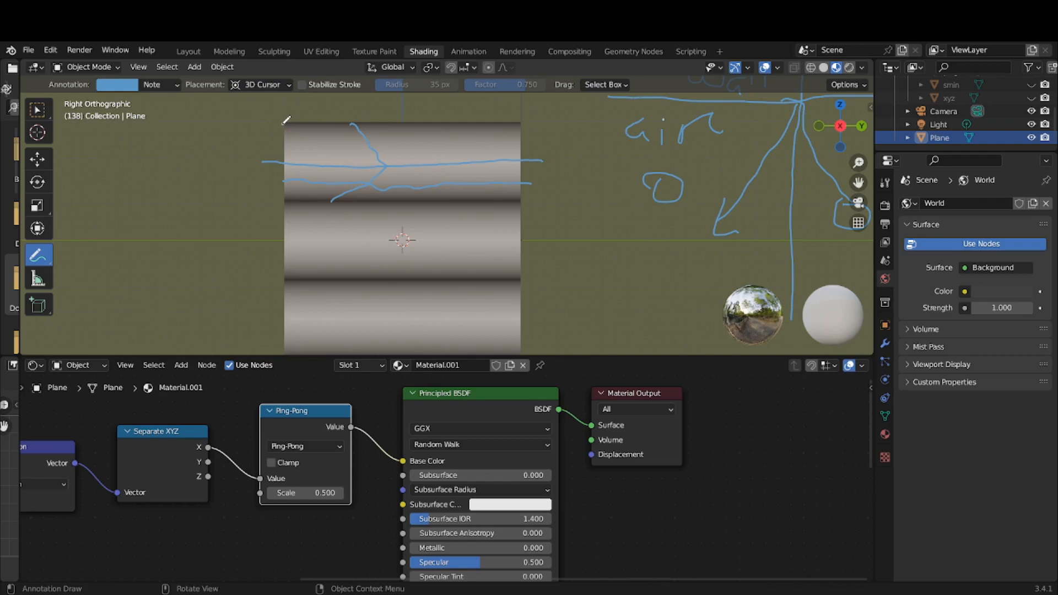
mouse_move(282, 123)
left_mouse_down()
mouse_move(301, 141)
mouse_move(540, 147)
mouse_move(530, 150)
left_mouse_up()
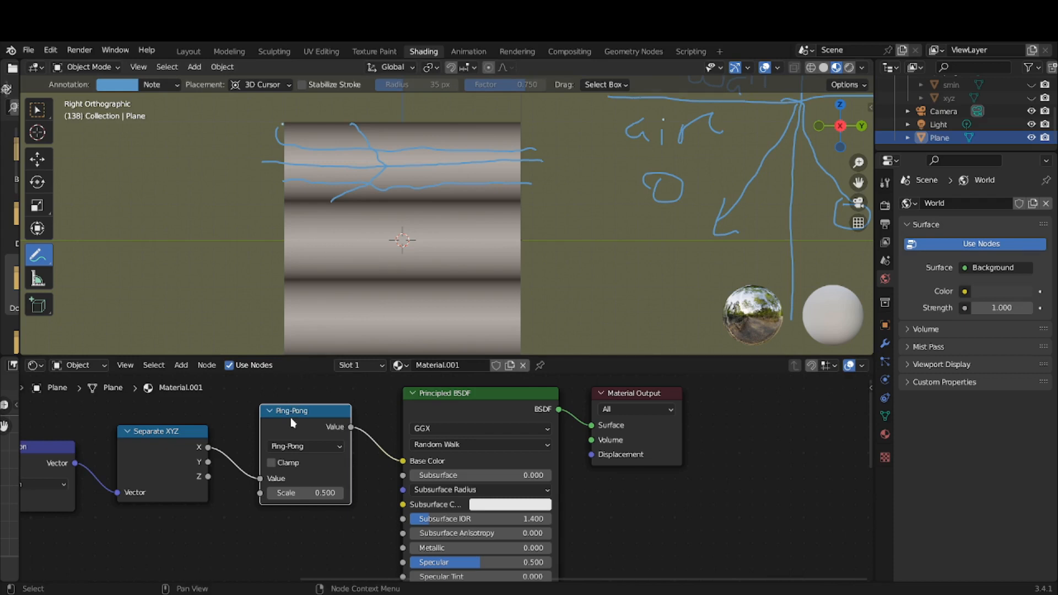
- Mute the Ping-Pong node, mark the dark band along the Plane's upper edge and erase all annotations
key("m")
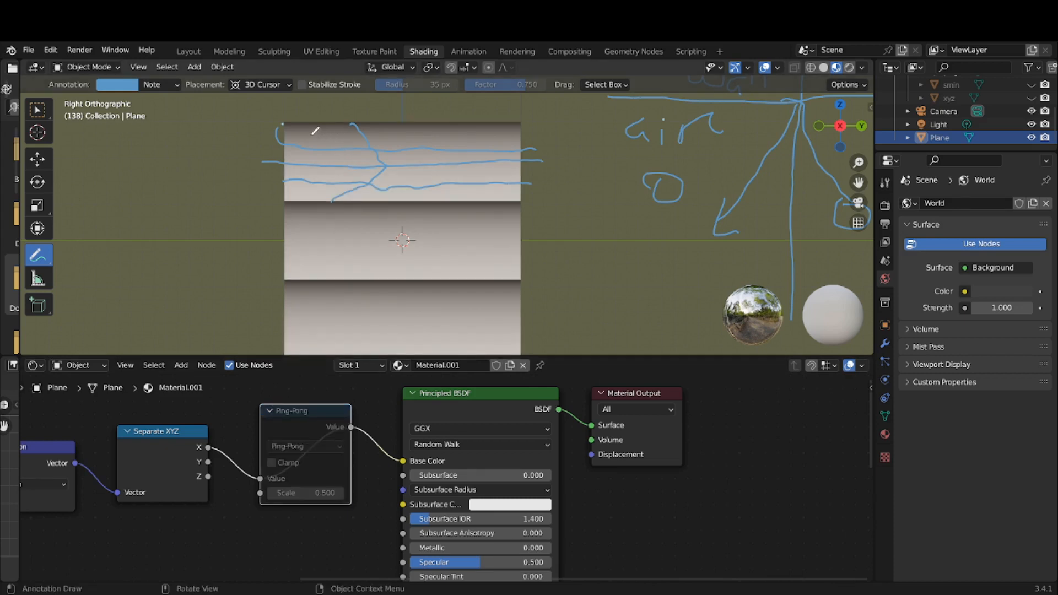
mouse_move(280, 119)
left_mouse_down()
mouse_move(288, 137)
mouse_move(380, 141)
mouse_move(502, 139)
mouse_move(530, 120)
mouse_move(399, 106)
mouse_move(389, 133)
mouse_move(426, 133)
mouse_move(352, 131)
mouse_move(433, 140)
left_mouse_up()
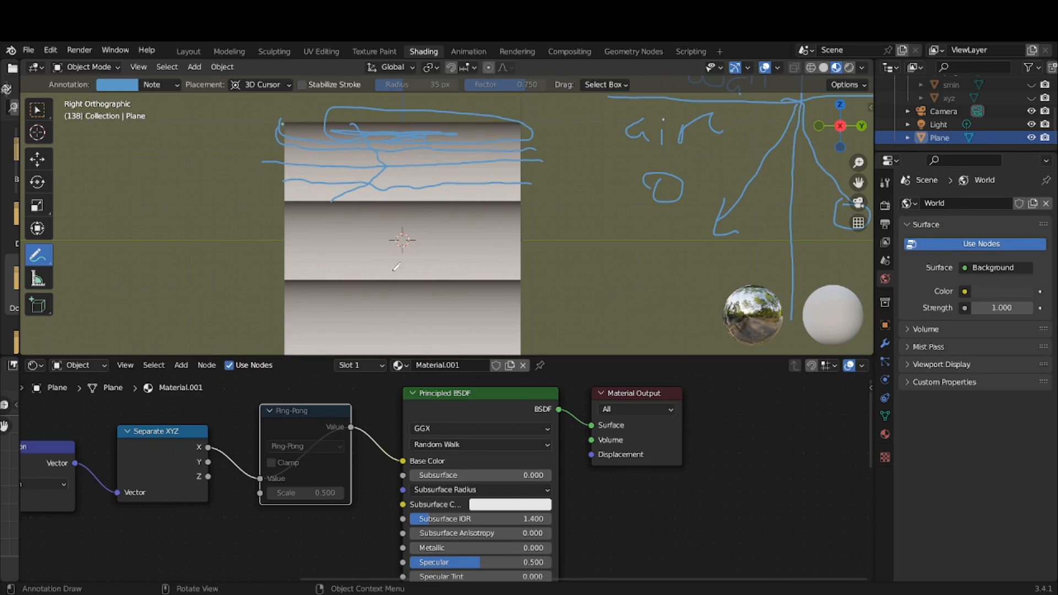
mouse_move(407, 152)
left_mouse_down("ctrl")
mouse_move(296, 142)
mouse_move(358, 160)
mouse_move(802, 118)
mouse_move(843, 128)
mouse_move(756, 198)
mouse_move(810, 251)
mouse_move(796, 311)
left_mouse_up("ctrl")
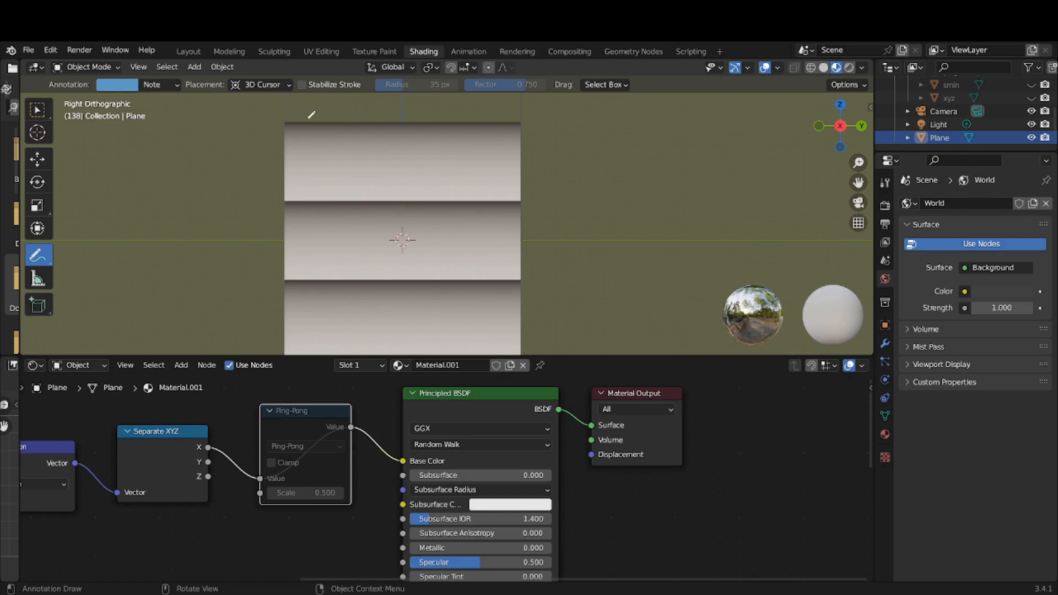
- Circle the top stripe's dark upper band, unmute Ping-Pong, circle its mirrored lower band and erase both annotations
mouse_move(291, 115)
left_mouse_down()
mouse_move(285, 135)
mouse_move(346, 148)
mouse_move(535, 133)
mouse_move(532, 115)
mouse_move(499, 110)
mouse_move(308, 105)
mouse_move(288, 121)
left_mouse_up()
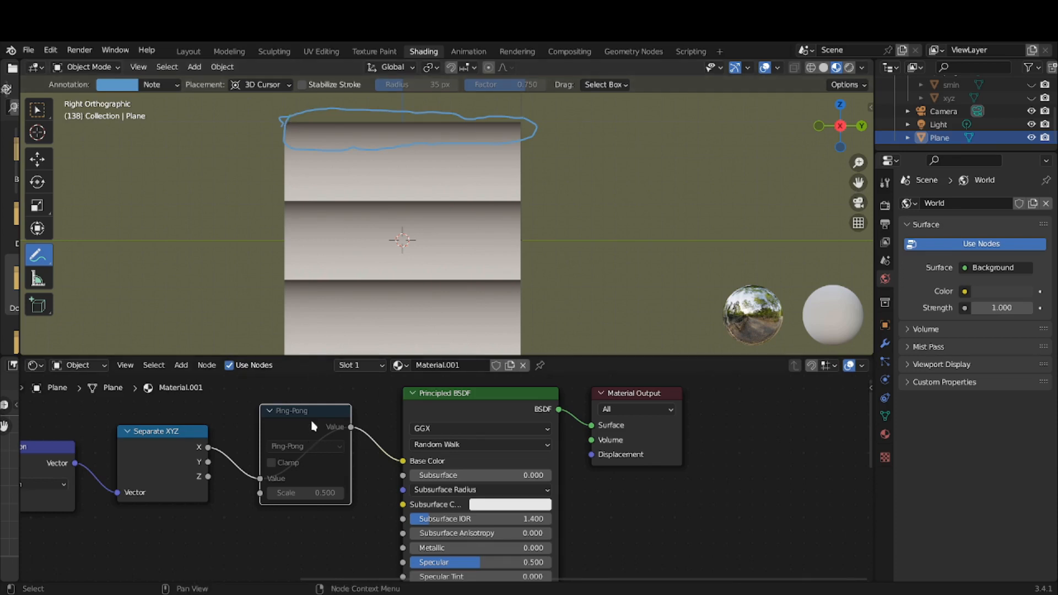
key("m")
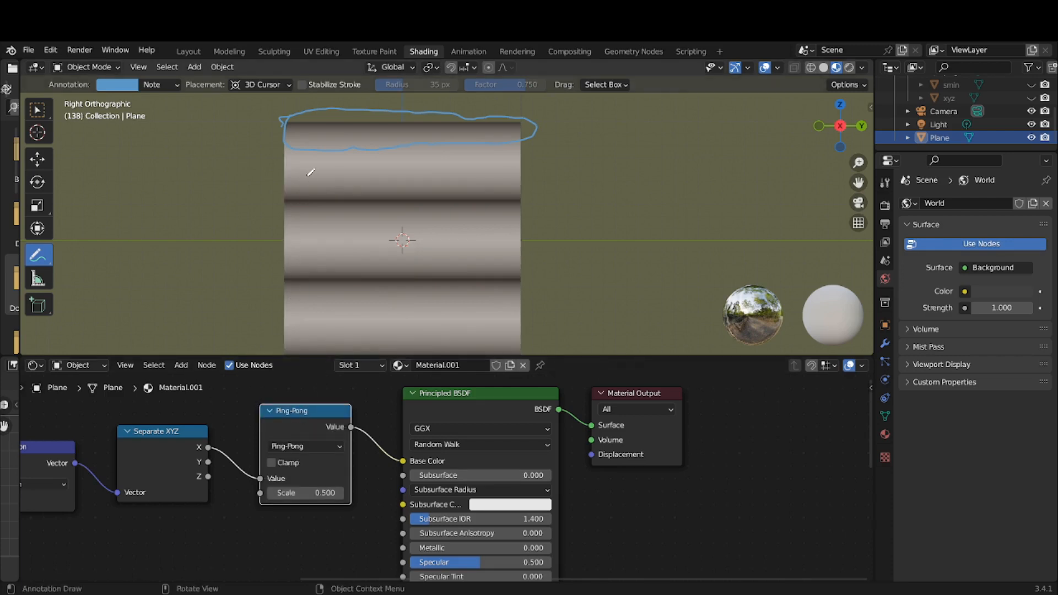
mouse_move(292, 175)
left_mouse_down()
mouse_move(272, 178)
mouse_move(335, 209)
mouse_move(538, 196)
mouse_move(534, 185)
mouse_move(487, 181)
left_mouse_up()
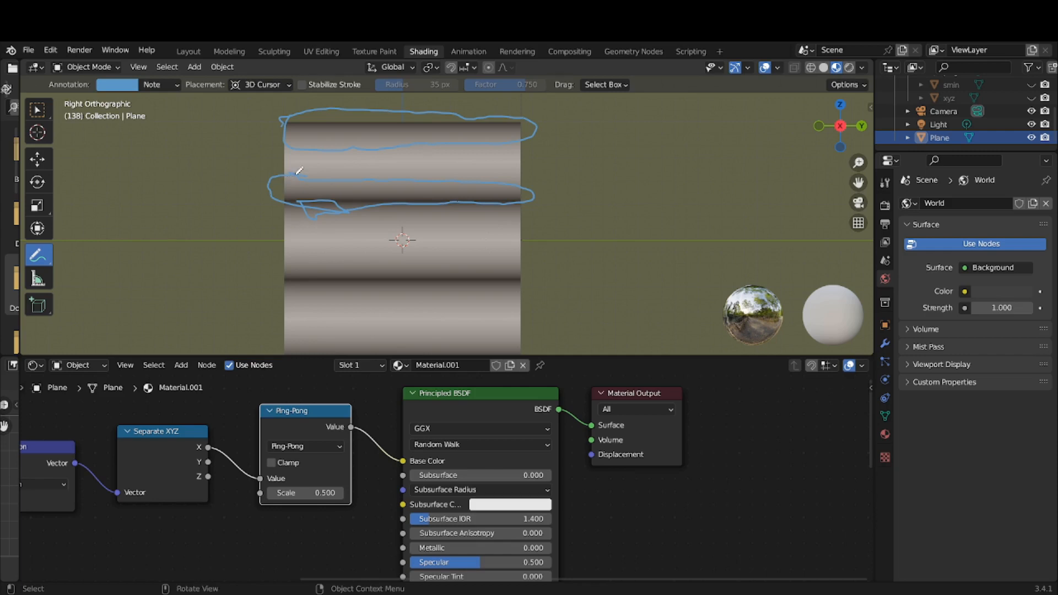
mouse_move(291, 171)
left_mouse_down("ctrl")
mouse_move(296, 198)
mouse_move(326, 143)
mouse_move(533, 139)
mouse_move(445, 189)
mouse_move(577, 191)
left_mouse_up("ctrl")
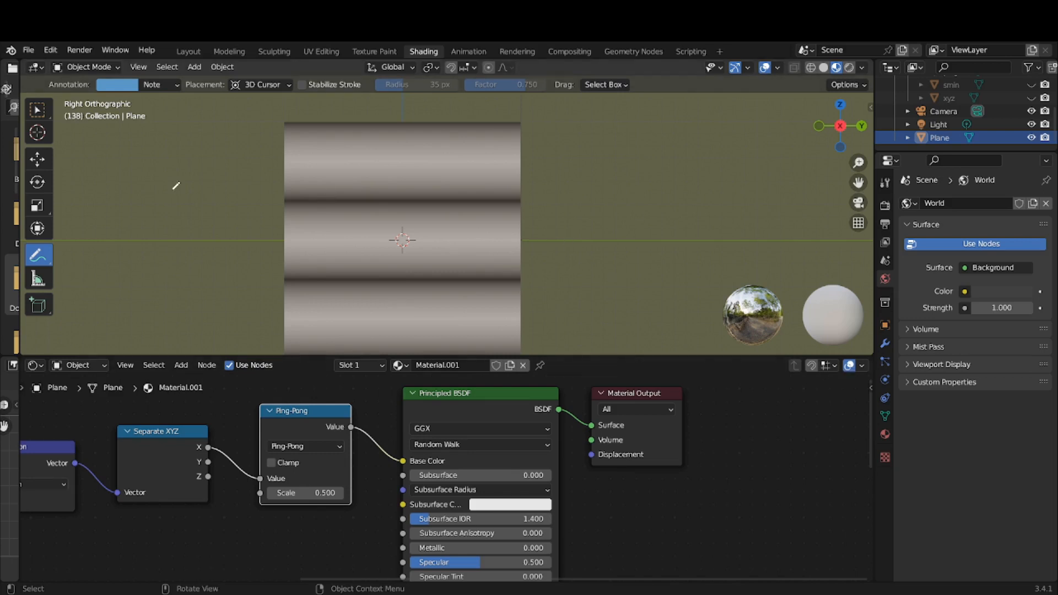
- Return to the Select Box tool, hide the toolbar and centre the whole Plane in the right orthographic view
left_click(37, 110)
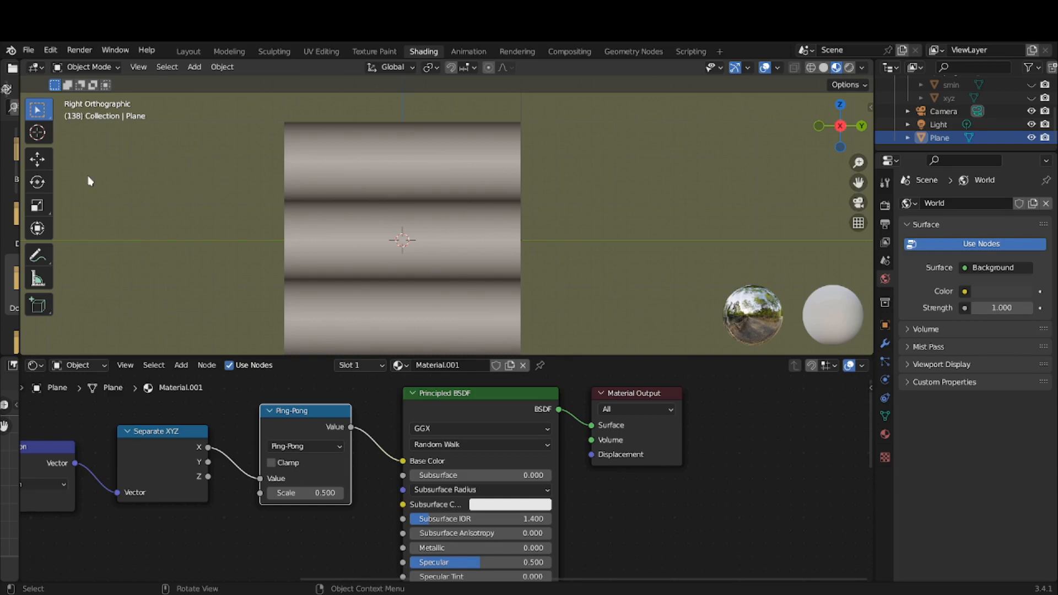
key("t")
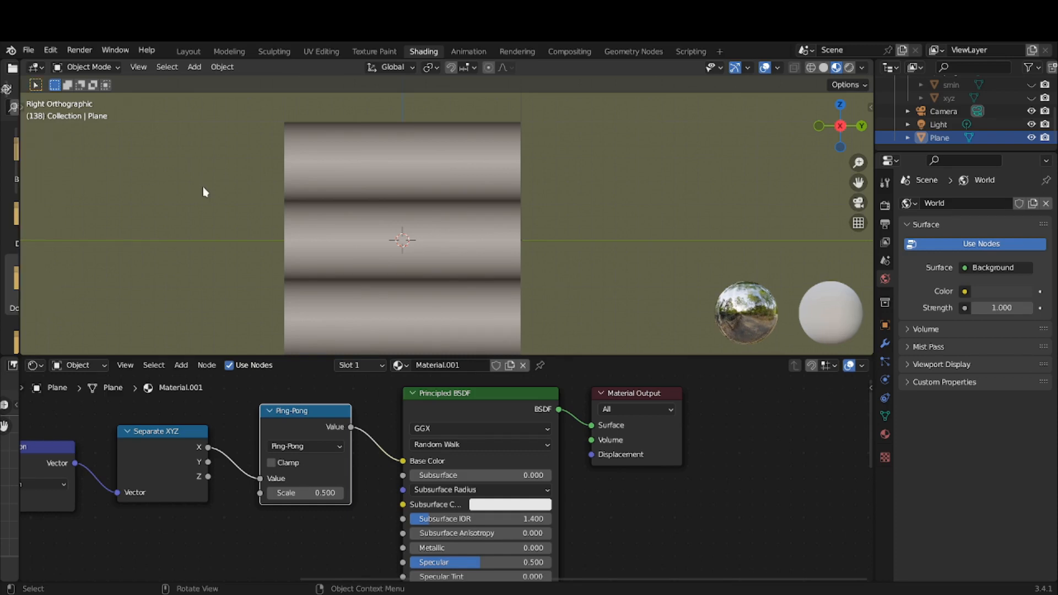
middle_click_drag(203, 186, 238, 175)
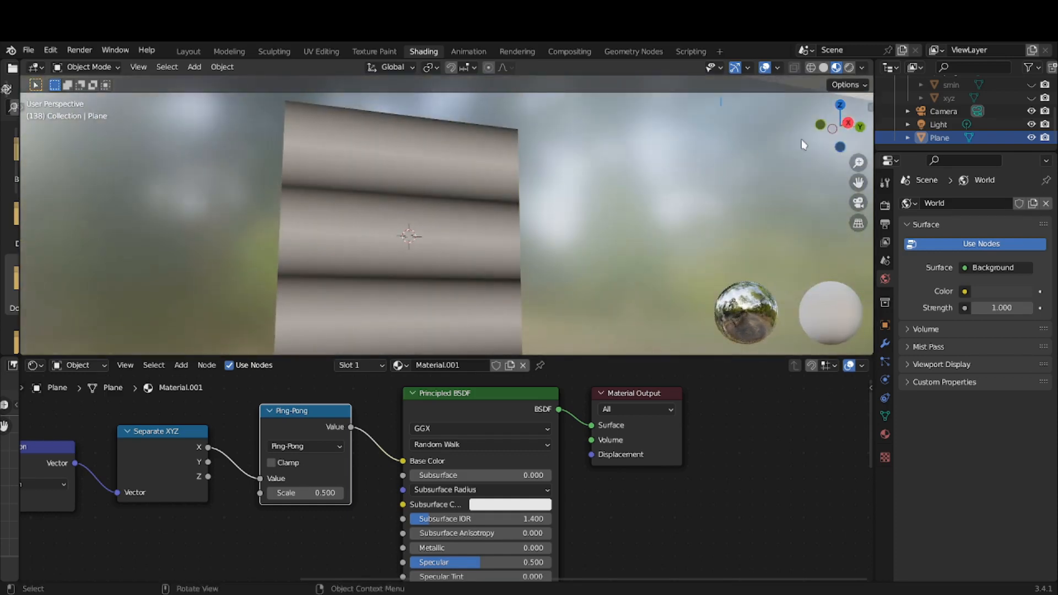
left_click(852, 135)
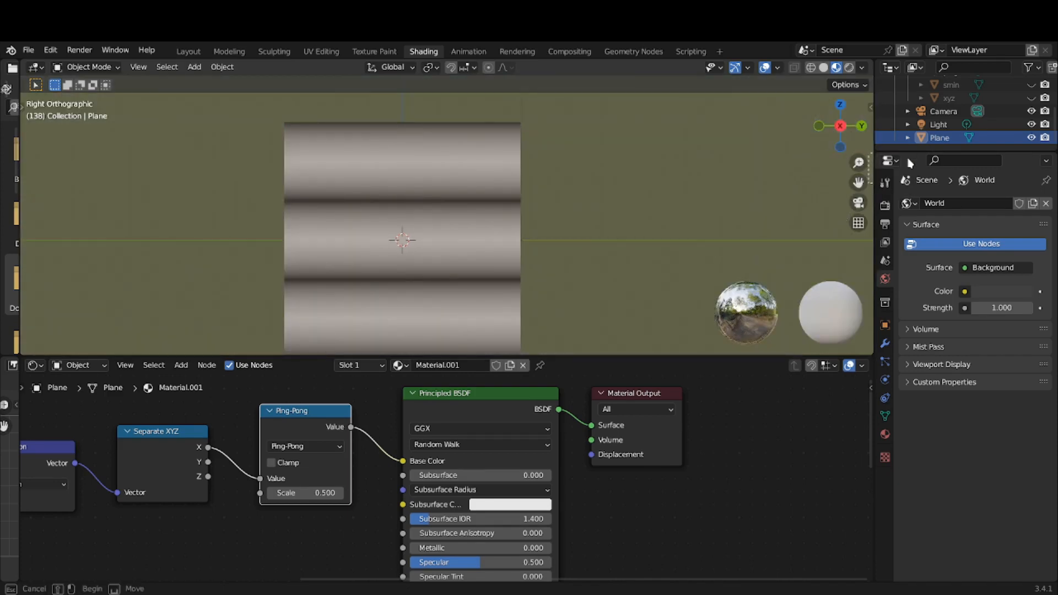
left_click_drag(858, 182, 923, 159)
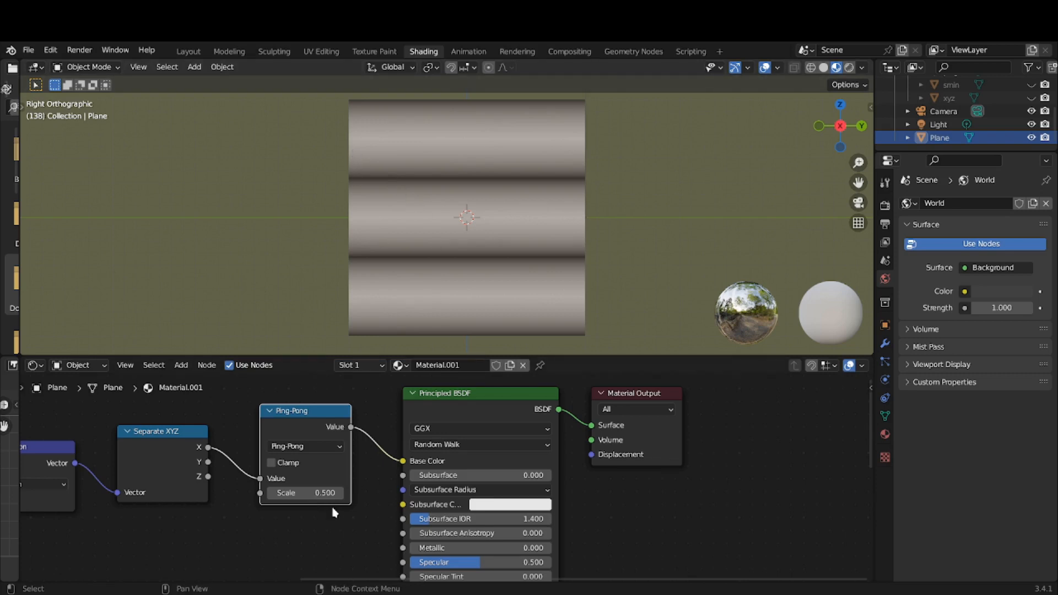
- Try Scale values of 0.1, 0.3 and 0.9 on the Ping-Pong node
mouse_move(307, 496)
left_mouse_down()
mouse_move(331, 496)
mouse_move(284, 496)
mouse_move(293, 497)
left_mouse_up()
left_click(307, 495)
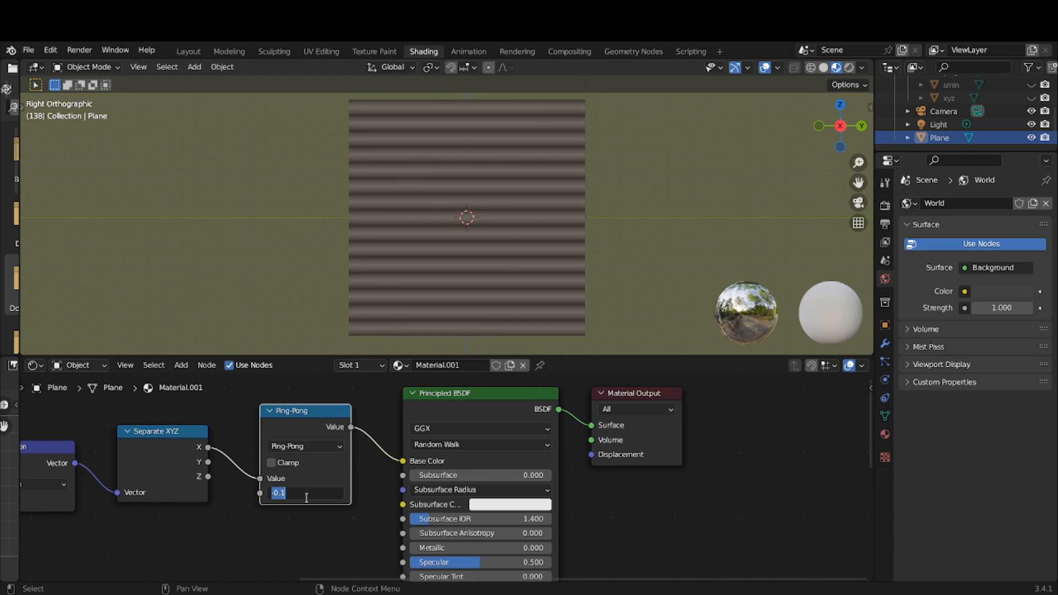
key("BackSpace")
type(".1")
key("Return")
left_click(326, 494)
key("BackSpace")
type(".3")
key("Return")
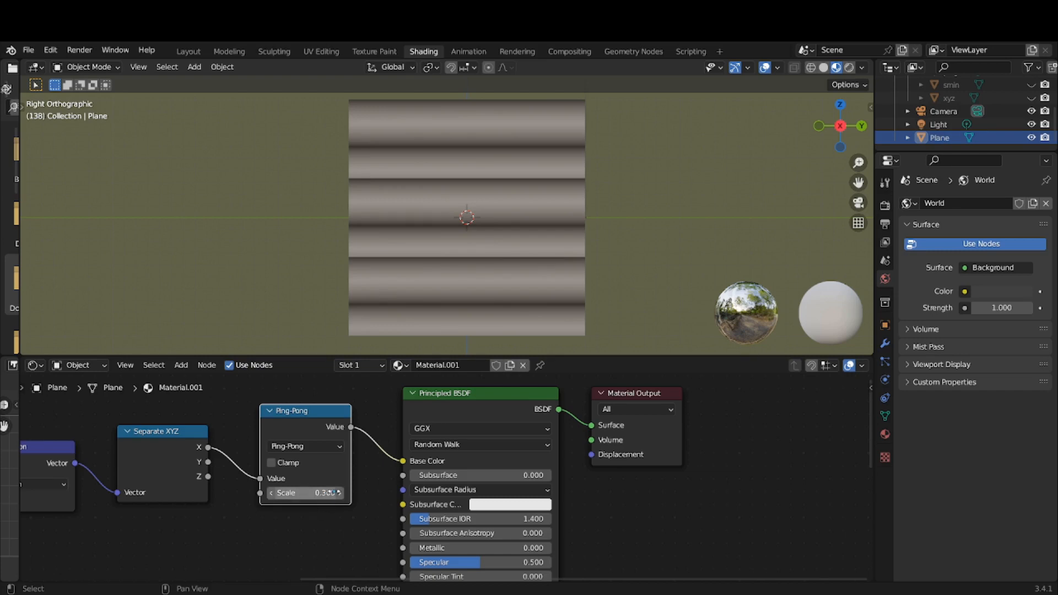
left_click(331, 492)
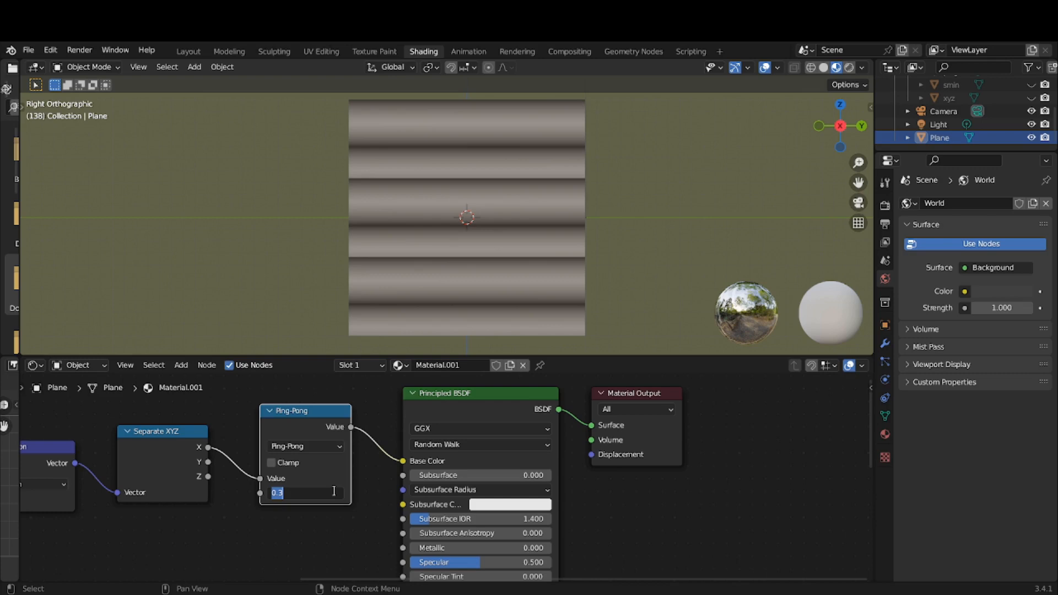
type(".9")
key("Return")
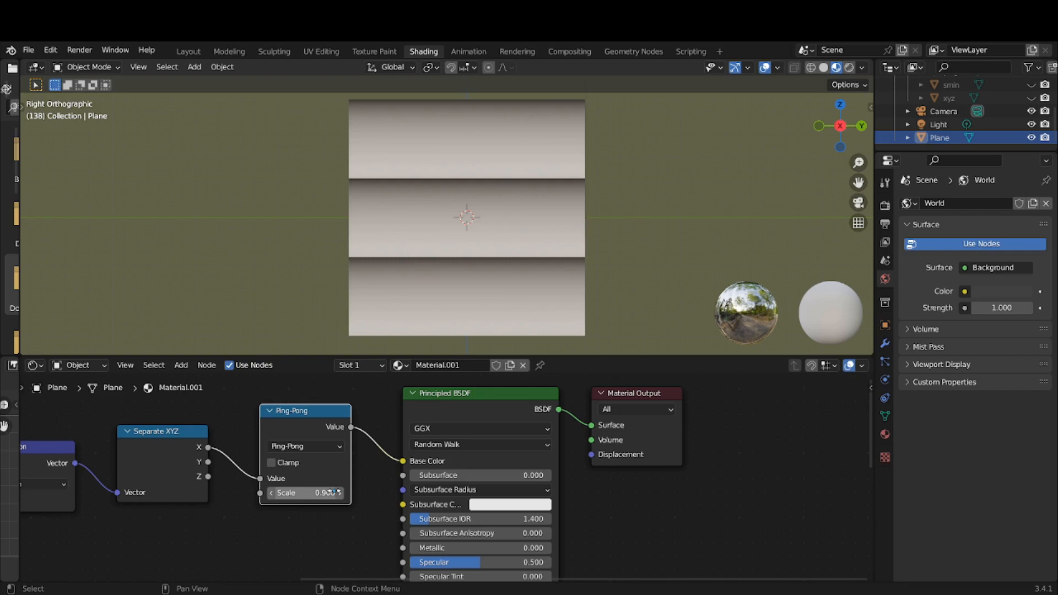
- Set the Ping-Pong node's Scale to 0.5
left_click(306, 493)
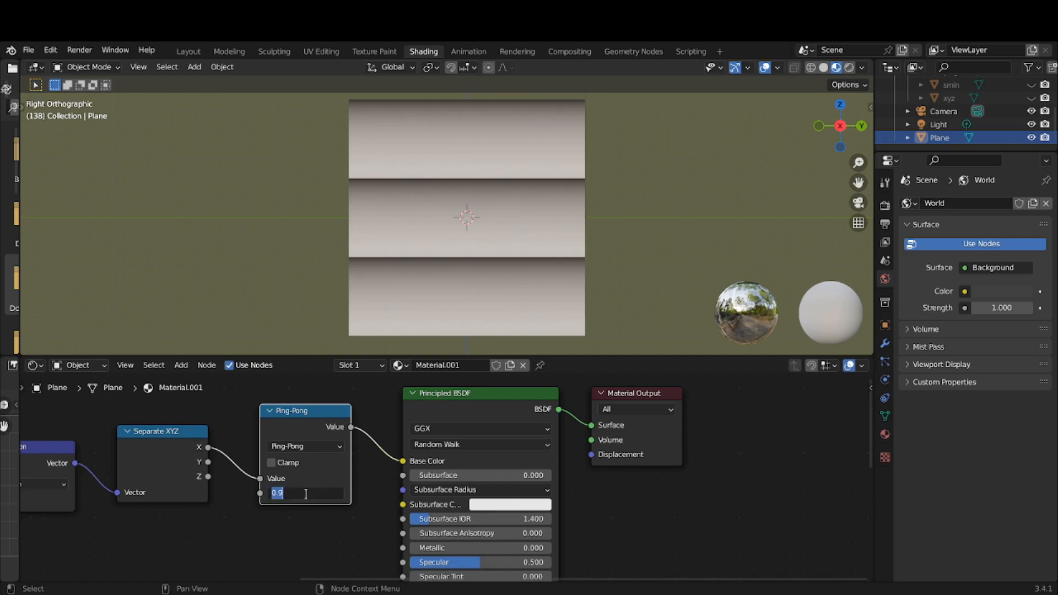
key("BackSpace")
type("0.5")
key("Return")
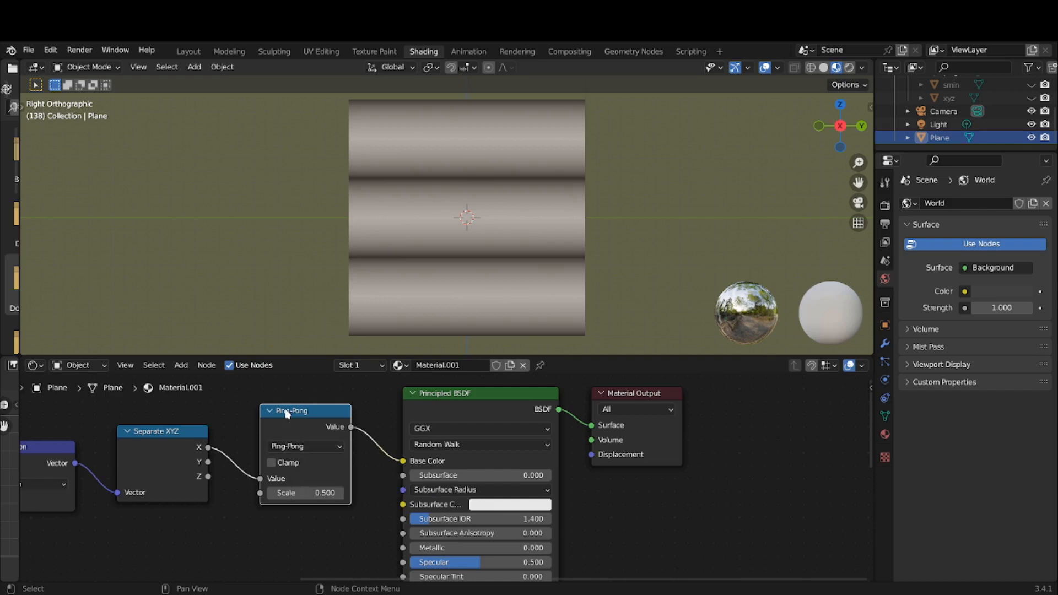
- Duplicate the Ping-Pong node, collapse the original and place the copy just below it
left_click_drag(287, 414, 278, 526)
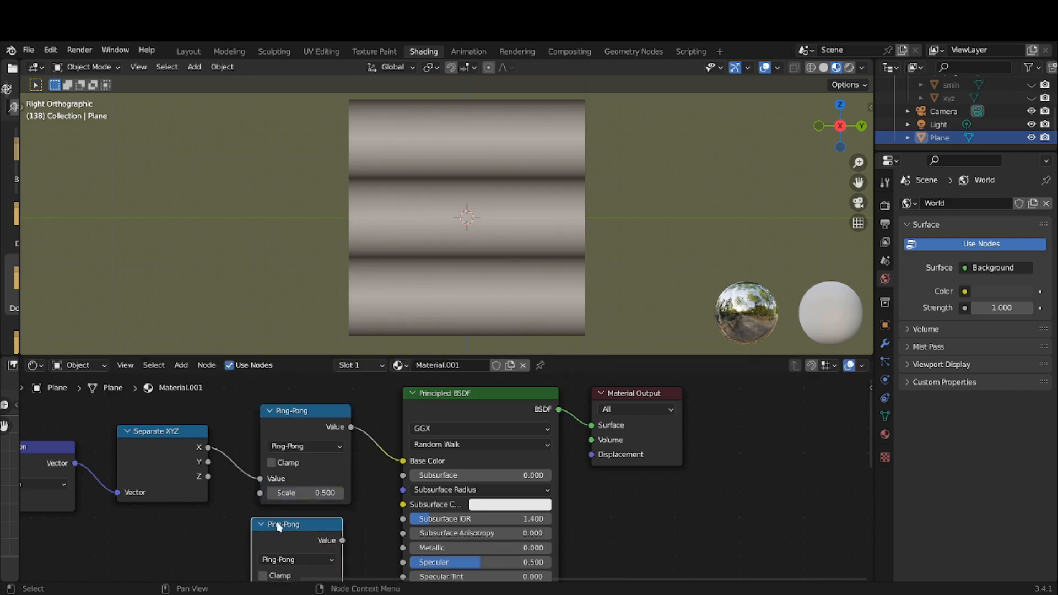
left_click(272, 413)
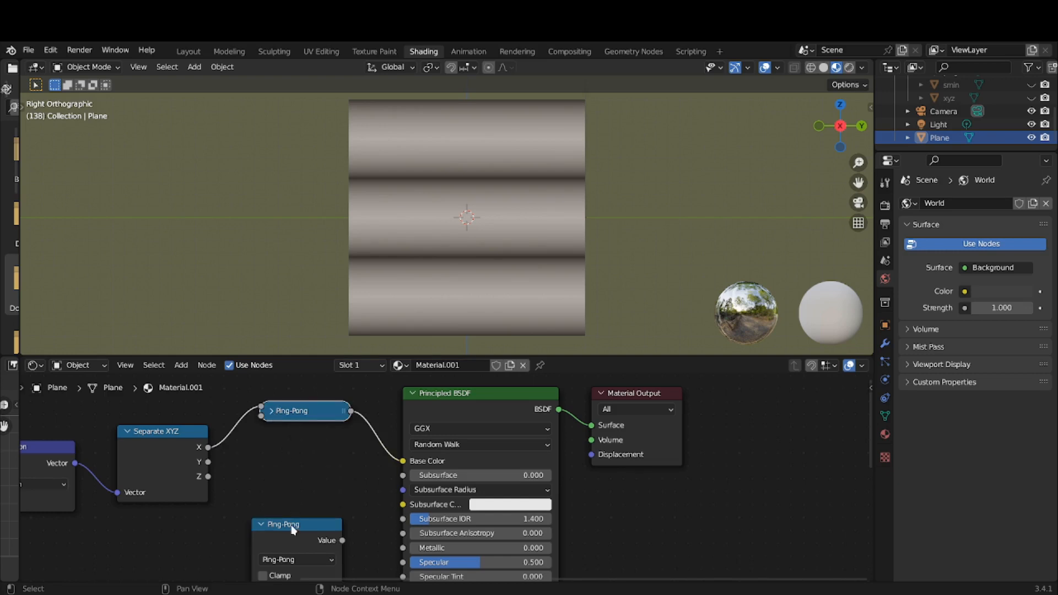
left_click_drag(293, 525, 302, 478)
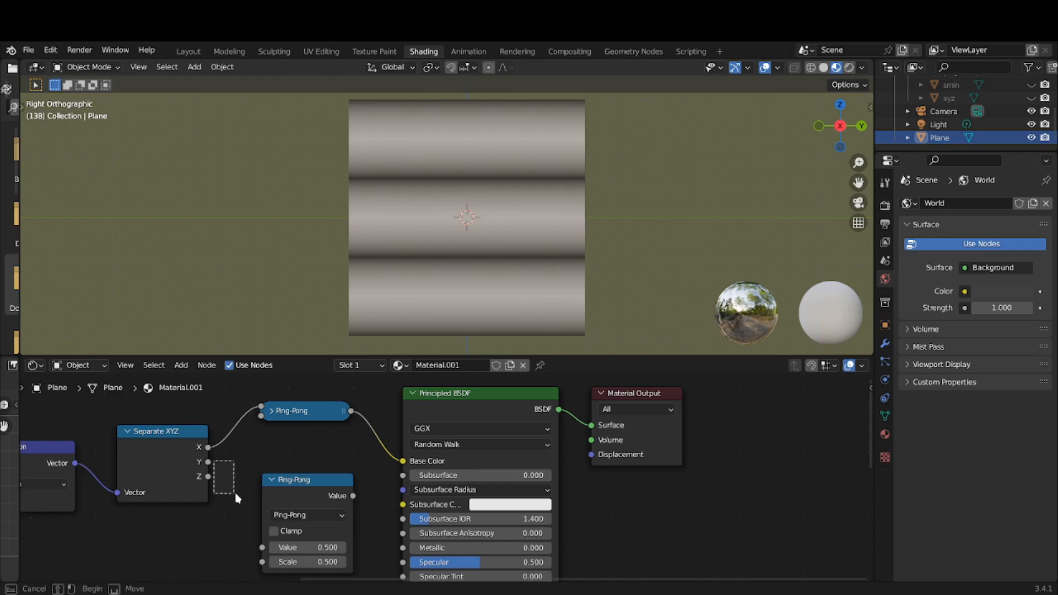
- Connect Separate XYZ's Y output to the duplicated Ping-Pong node's Value input and collapse that node
left_click_drag(209, 461, 264, 549)
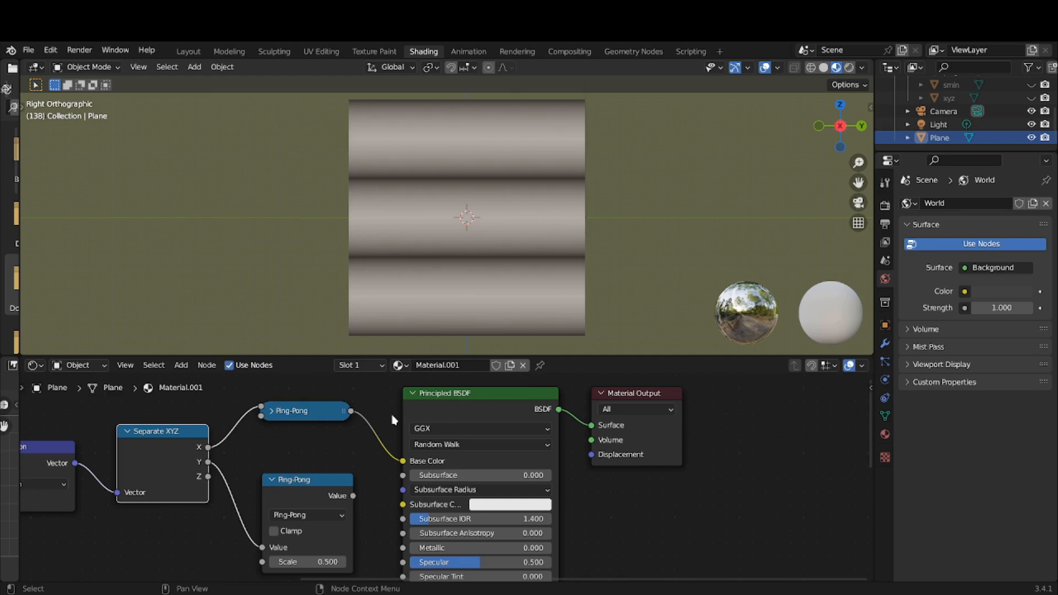
left_click(260, 484)
left_click(270, 480)
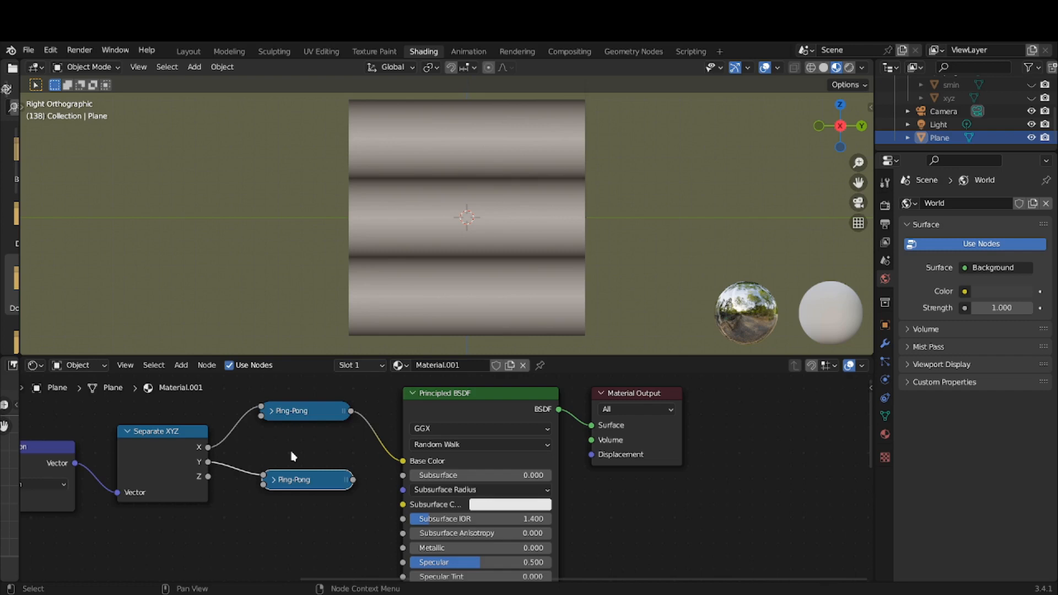
- Delete the xyz and ping objects from the DEF collection and select the Plane
left_click(947, 99)
right_click(947, 98)
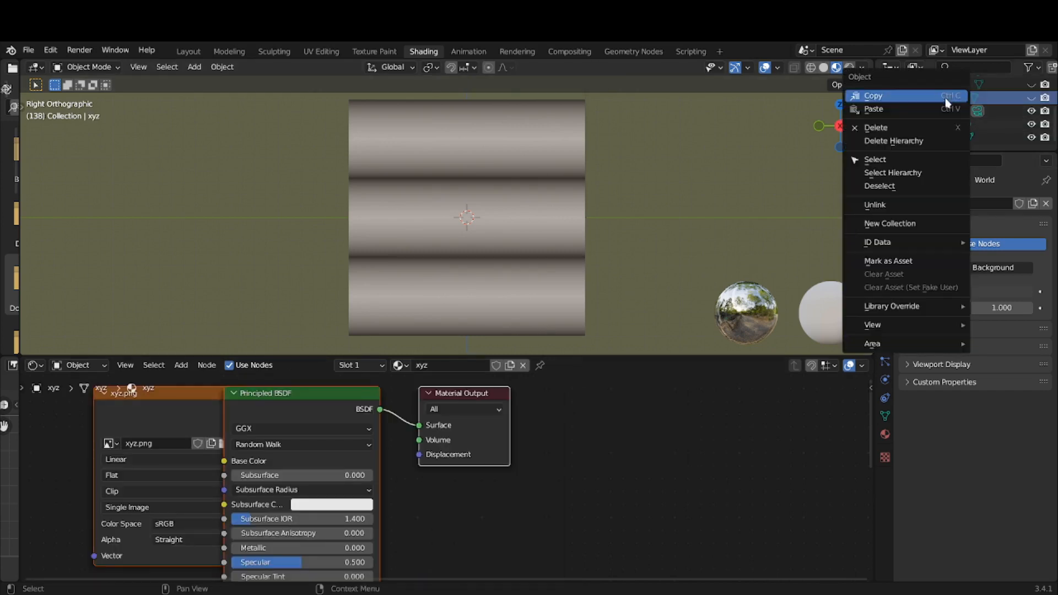
left_click(947, 128)
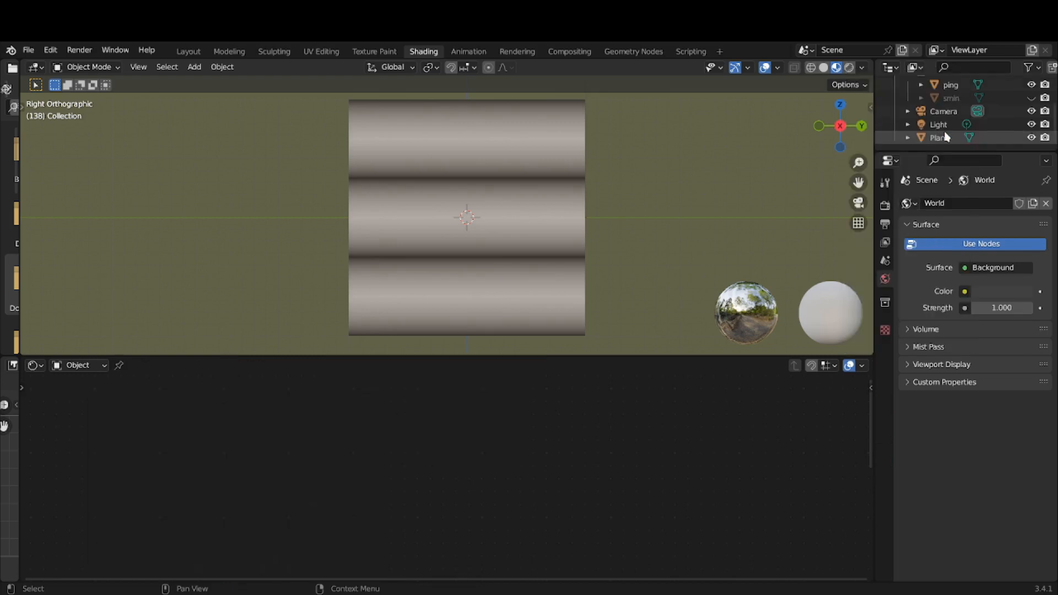
left_click(953, 86)
right_click(954, 86)
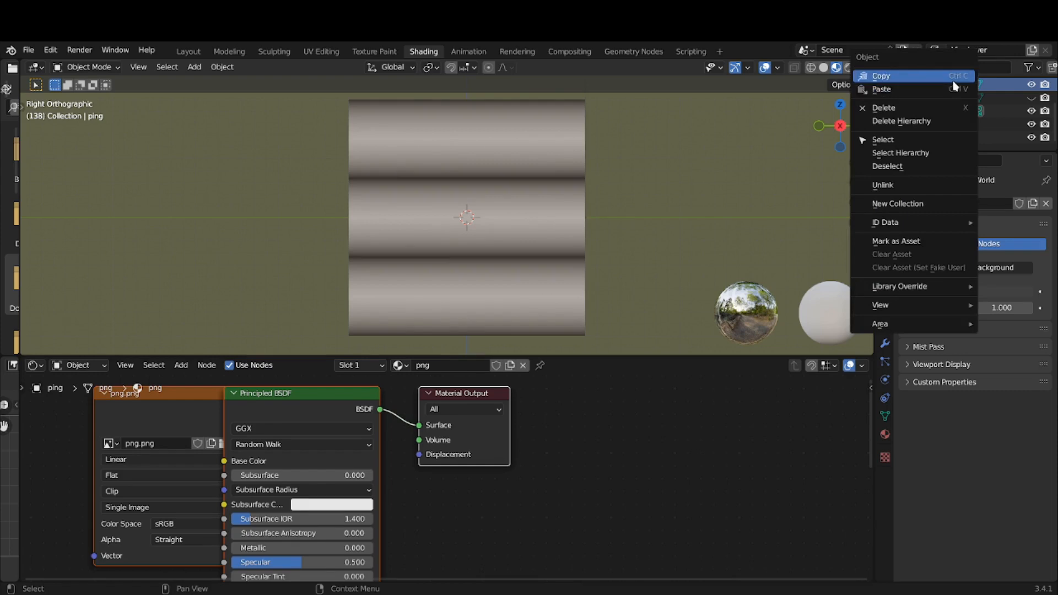
left_click(964, 110)
left_click(539, 171)
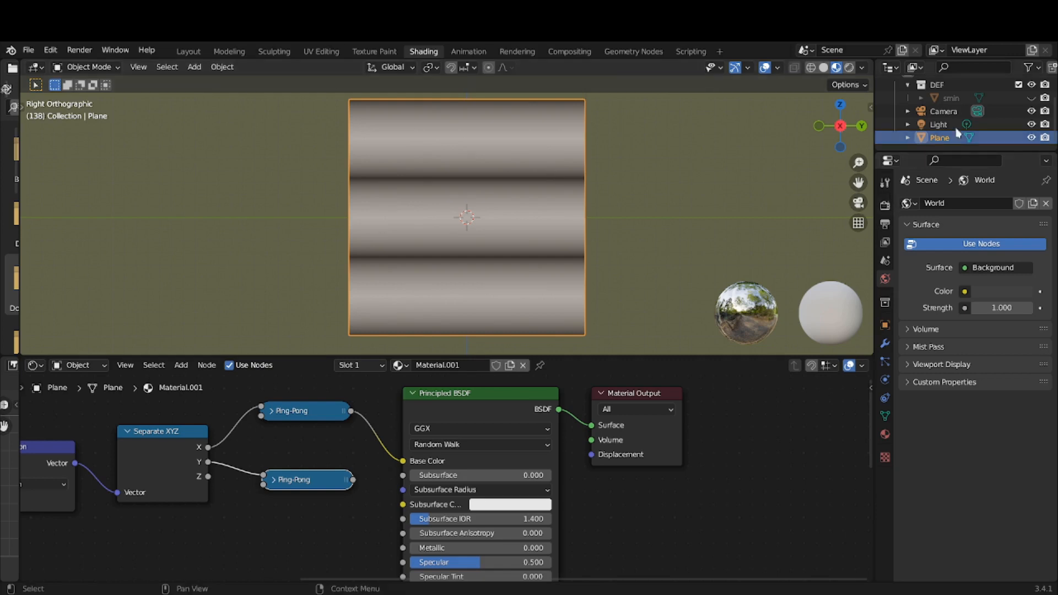
- Show the smin reference image in the viewport to read the Smooth Minimum text
left_click(952, 99)
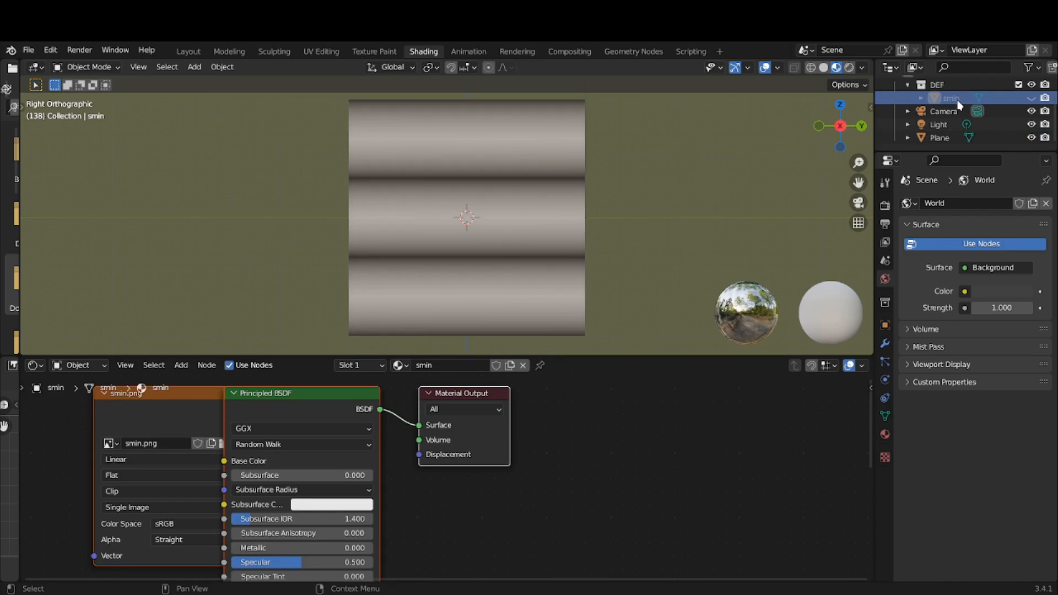
left_click(1032, 98)
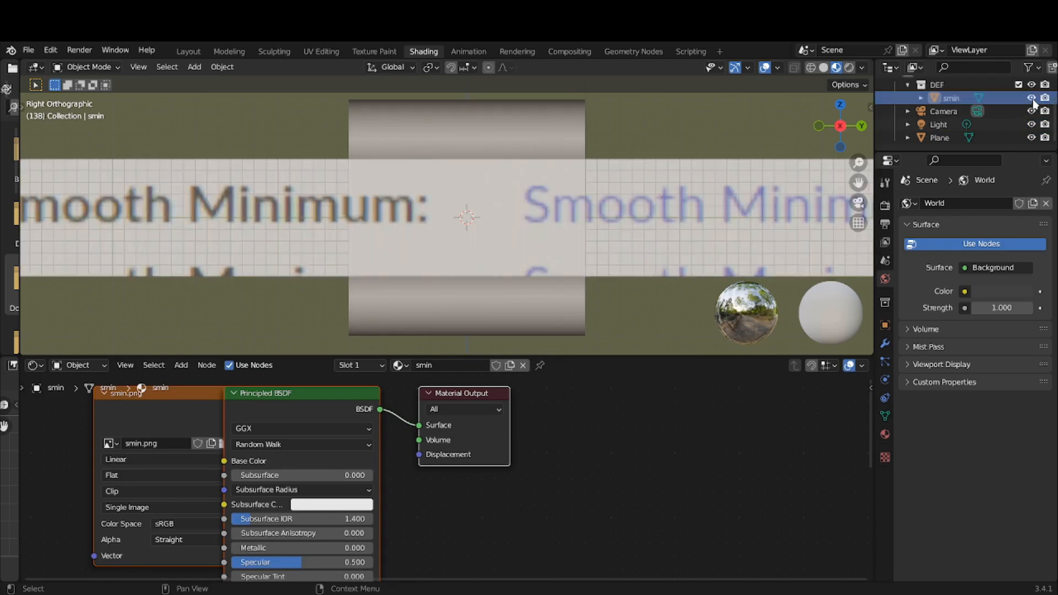
scroll(715, 203, "down", 4)
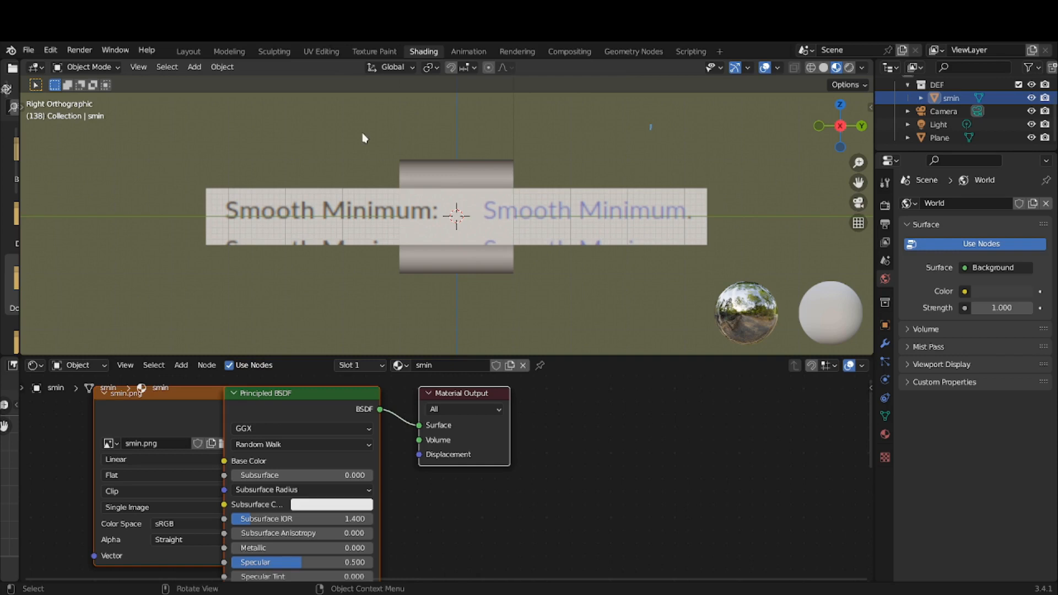
- Write ".5" above the Smooth Minimum image with the Annotate tool, erase it and return to the selection tool
key("t")
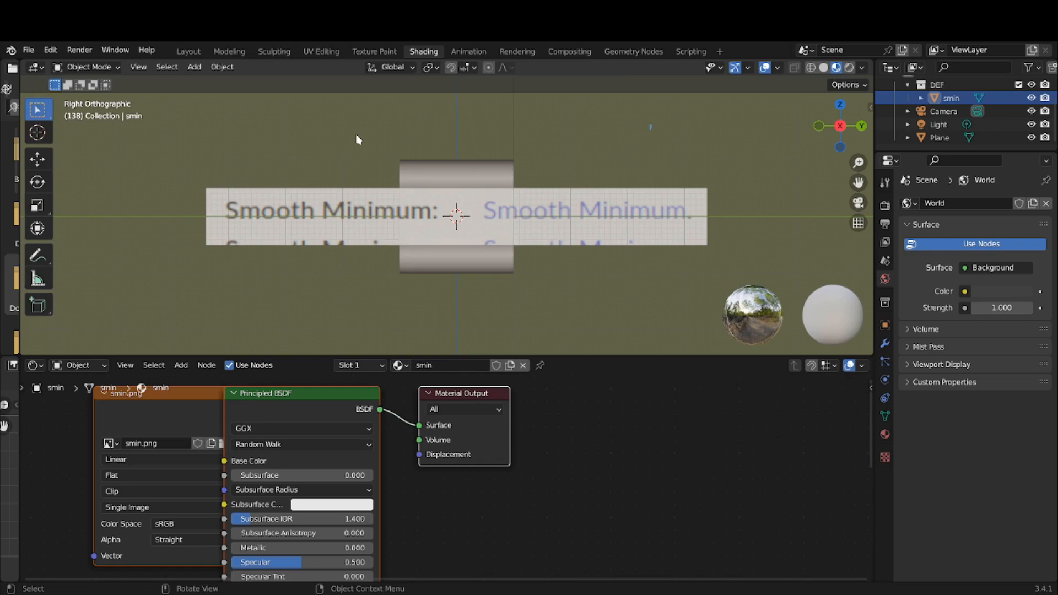
left_click(46, 252)
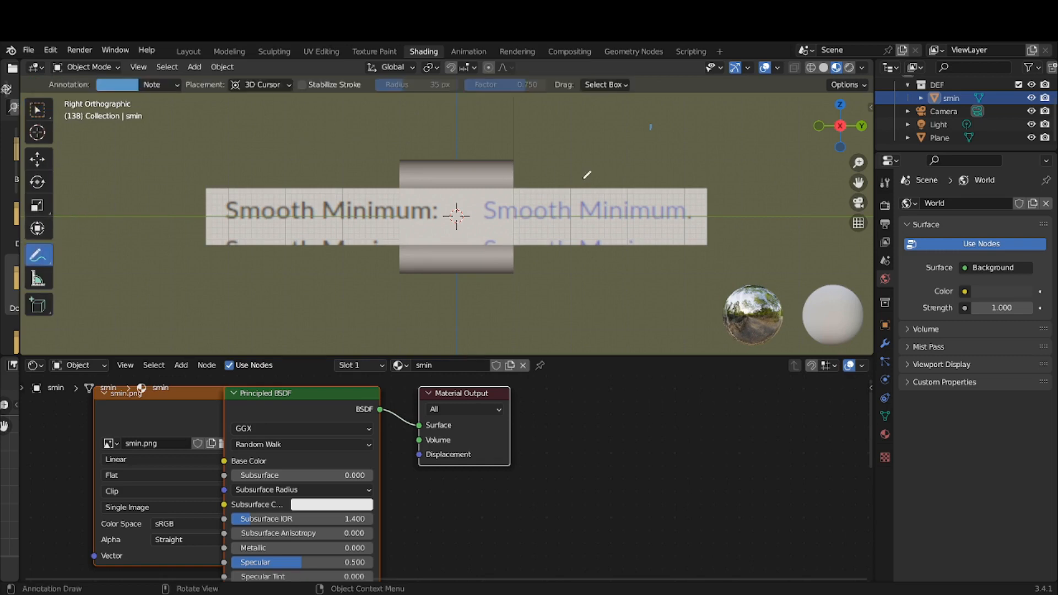
left_click_drag(584, 143, 597, 147)
mouse_move(657, 122)
left_mouse_down()
mouse_move(615, 117)
mouse_move(659, 137)
mouse_move(622, 158)
left_mouse_up()
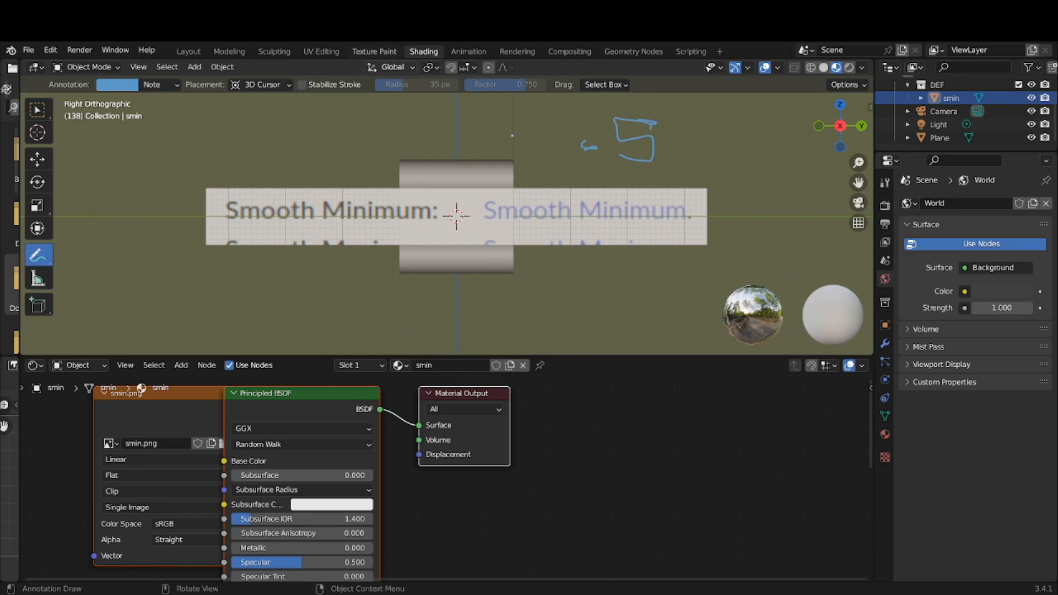
left_click_drag(617, 127, 653, 158, "ctrl")
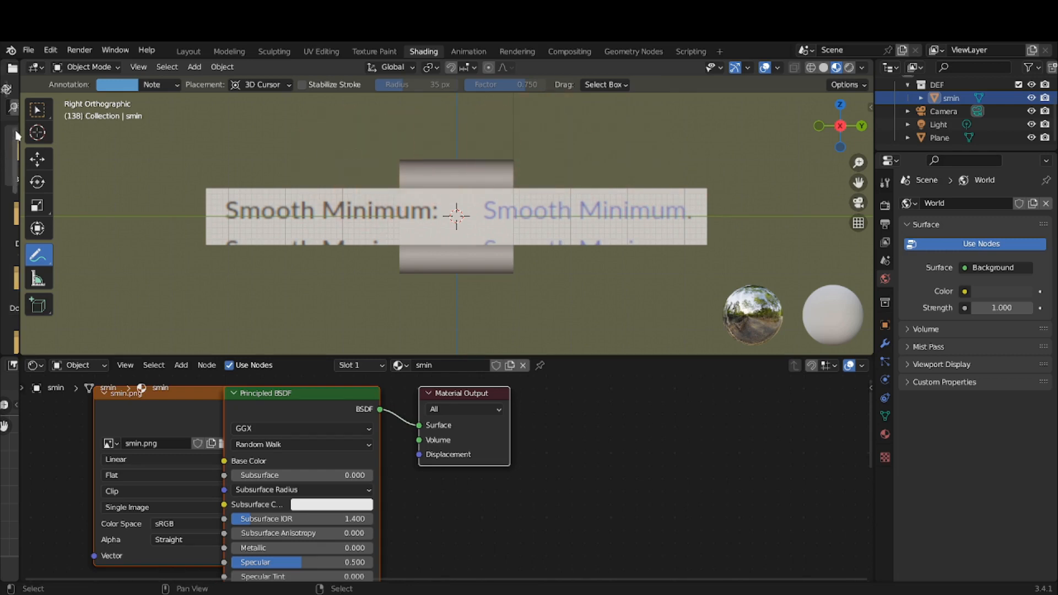
left_click(29, 110)
key("t")
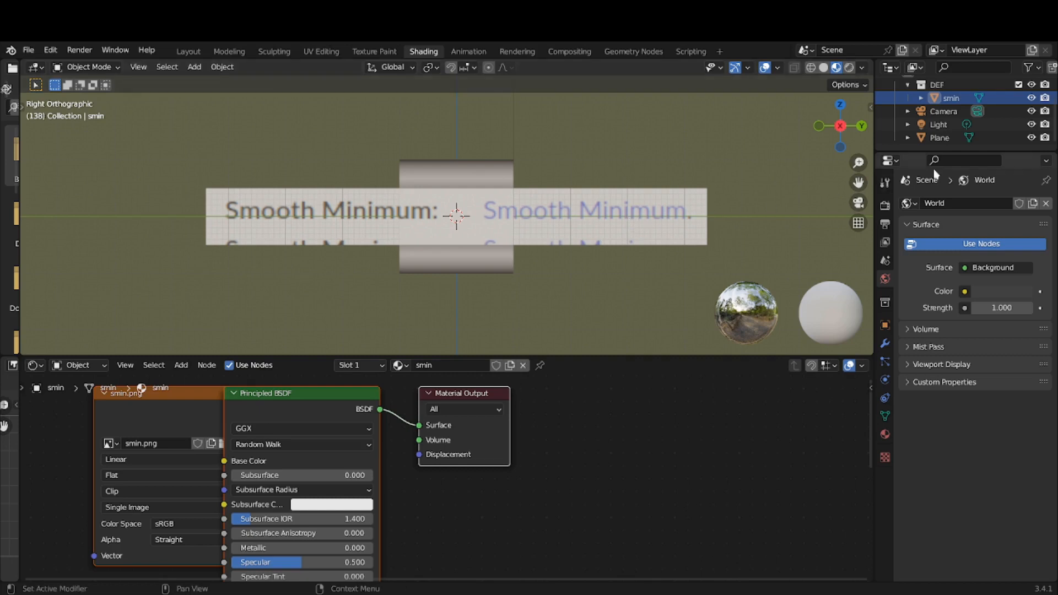
- Collapse the DEF collection in the outliner
left_click(907, 85)
scroll(937, 91, "up", 1)
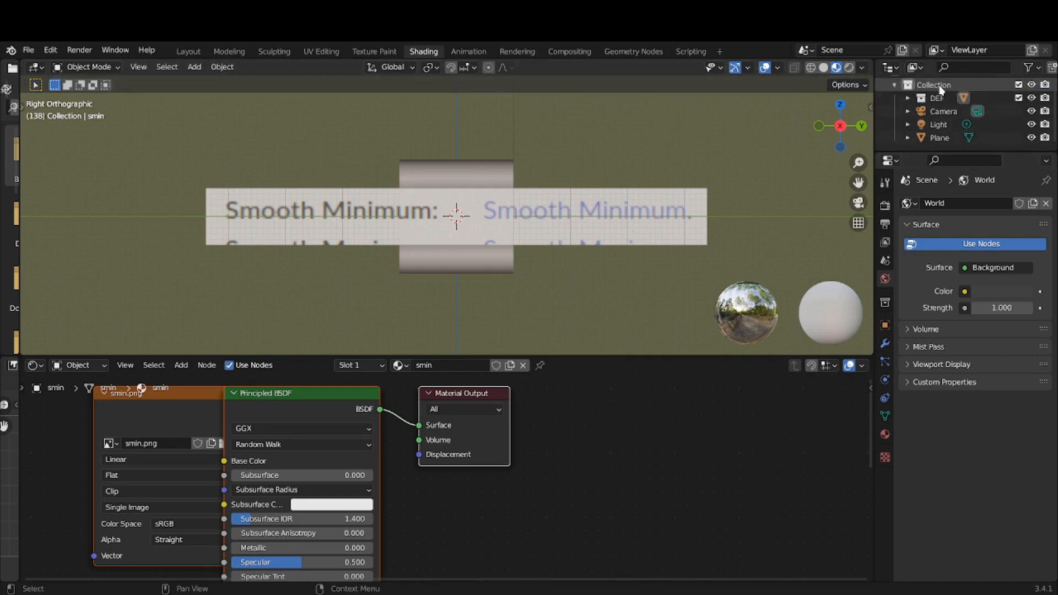
left_click(1032, 84)
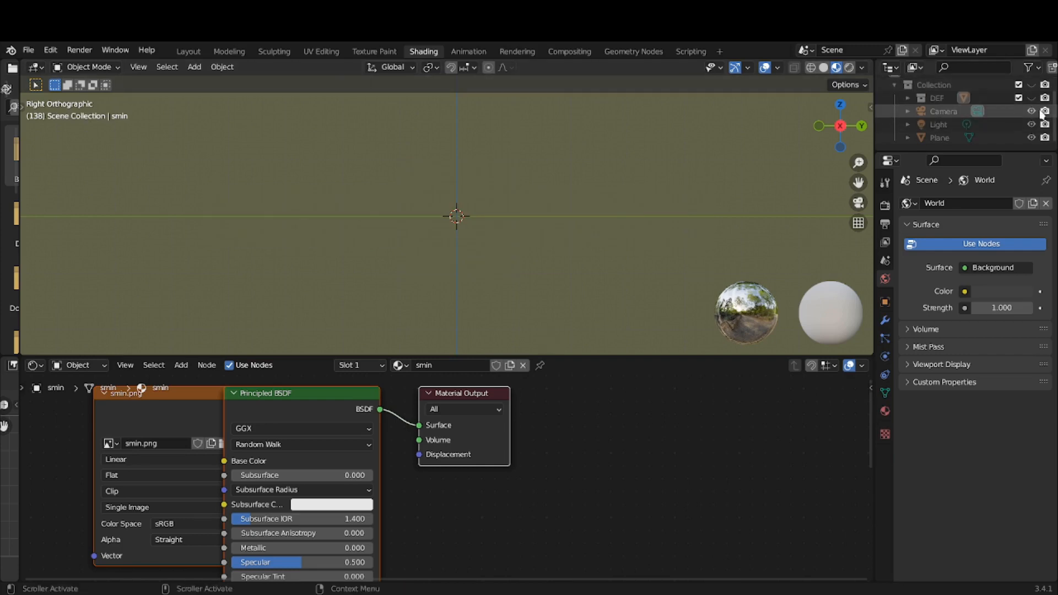
left_click(1031, 98)
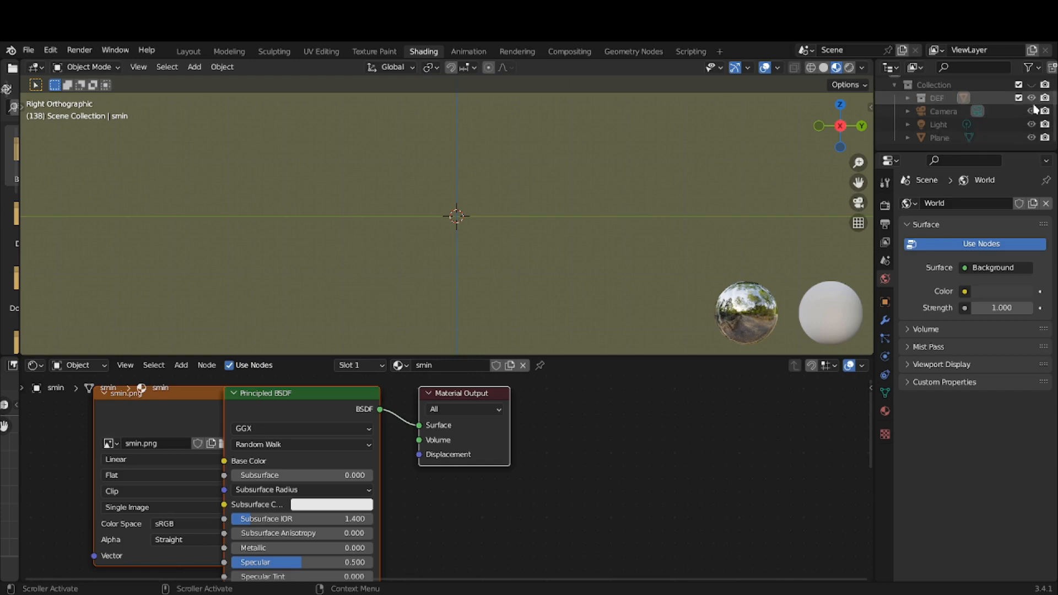
left_click(1029, 138)
left_click(1031, 138)
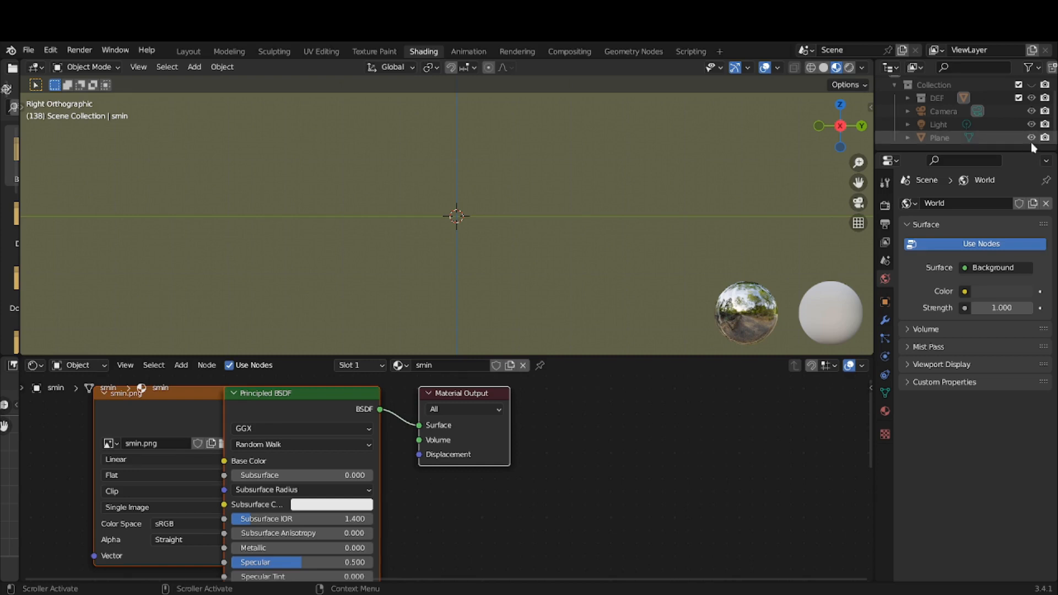
left_click(1032, 85)
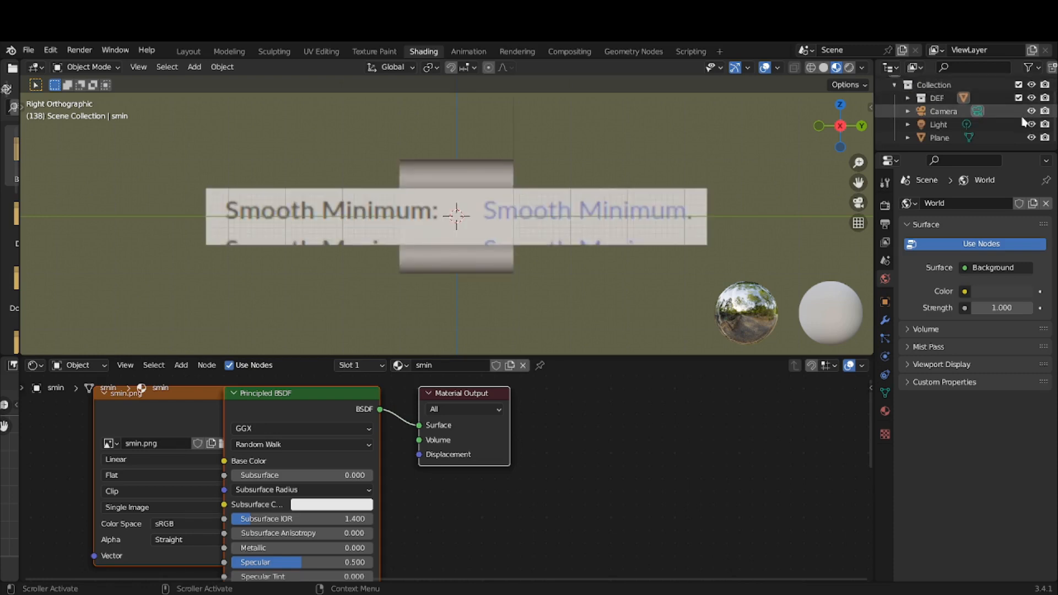
- Hide the DEF collection in the viewport and select the Plane to return to its material
left_click(1031, 98)
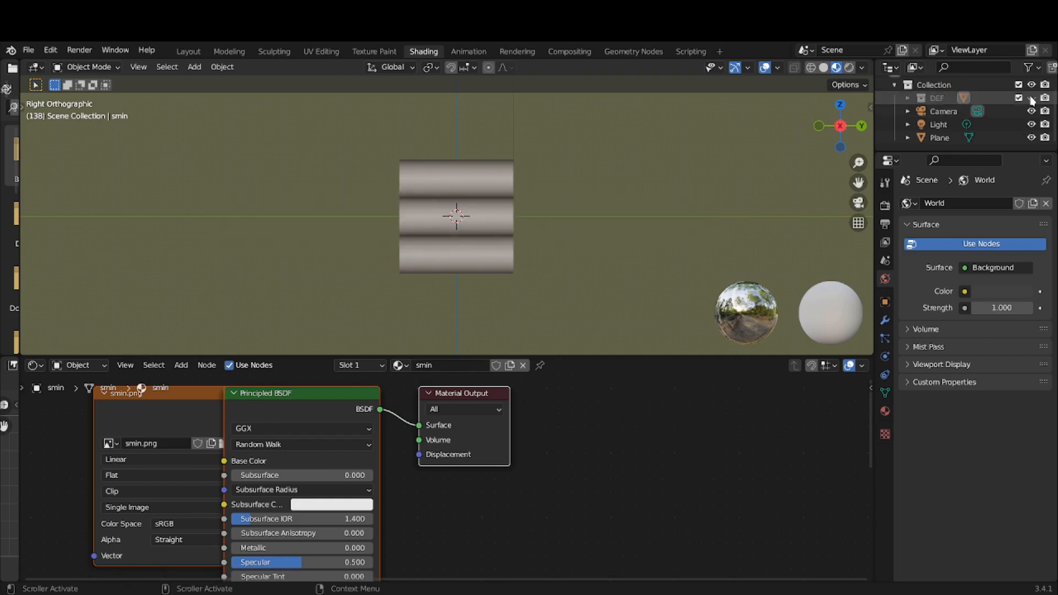
scroll(685, 184, "up", 3)
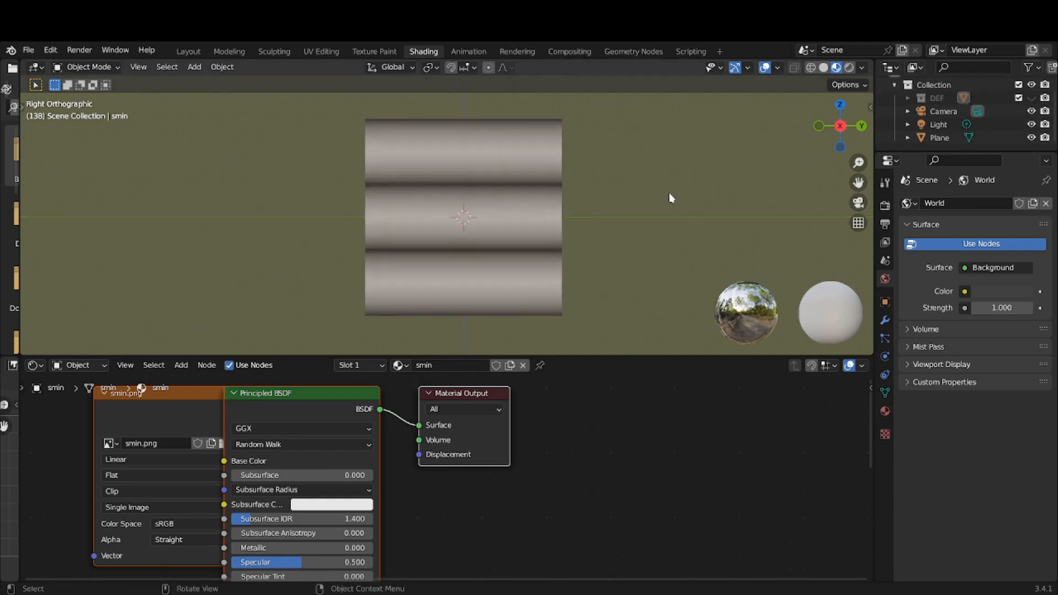
left_click(528, 208)
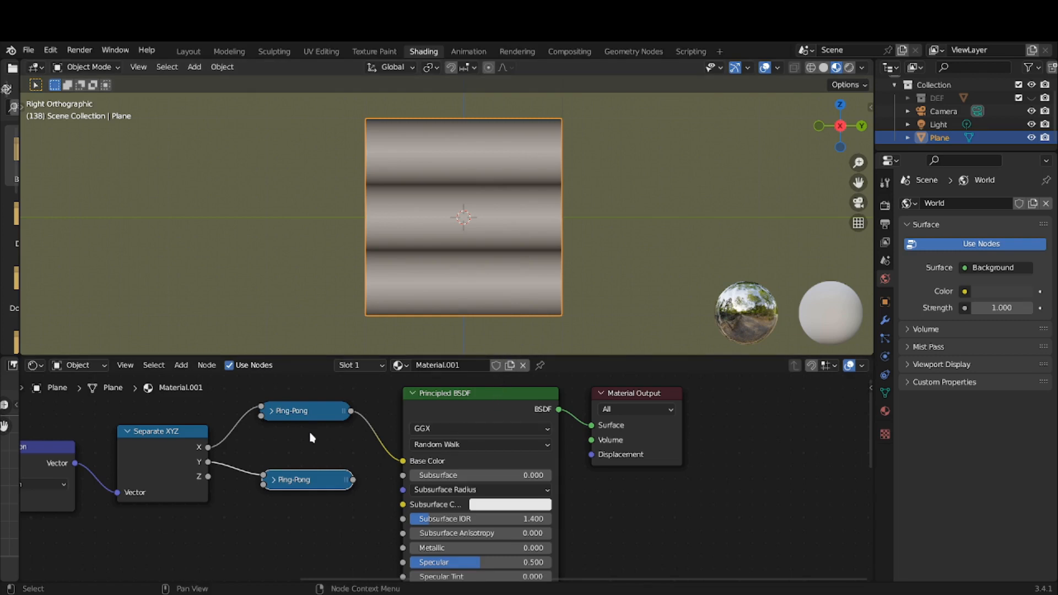
- Insert a Math node between the upper Ping-Pong and Base Color, and connect the lower Ping-Pong to its second Value input
left_click(182, 365)
mouse_move(205, 477)
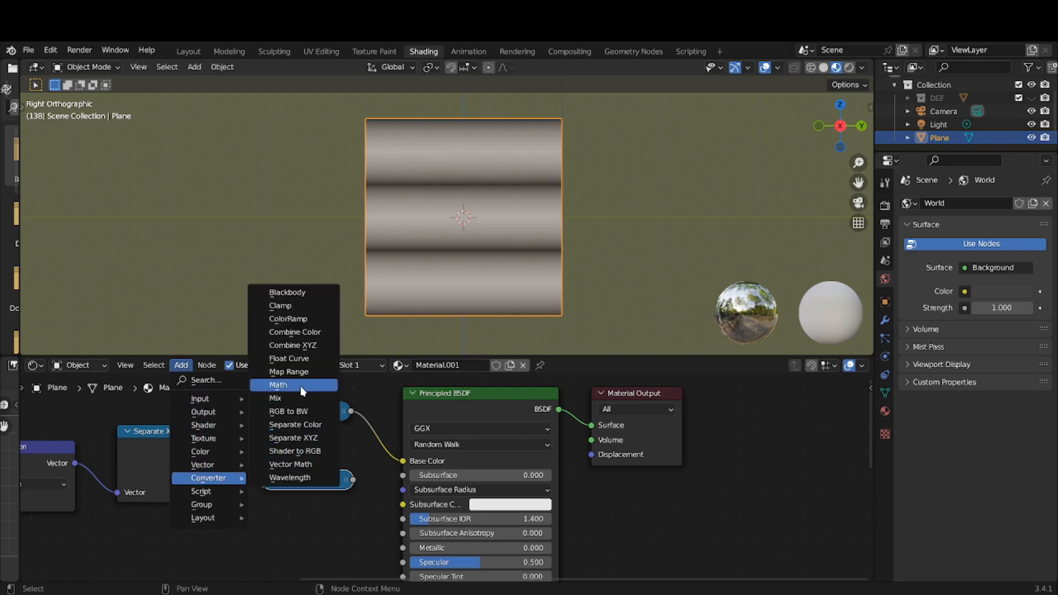
left_click(303, 385)
left_click(326, 403)
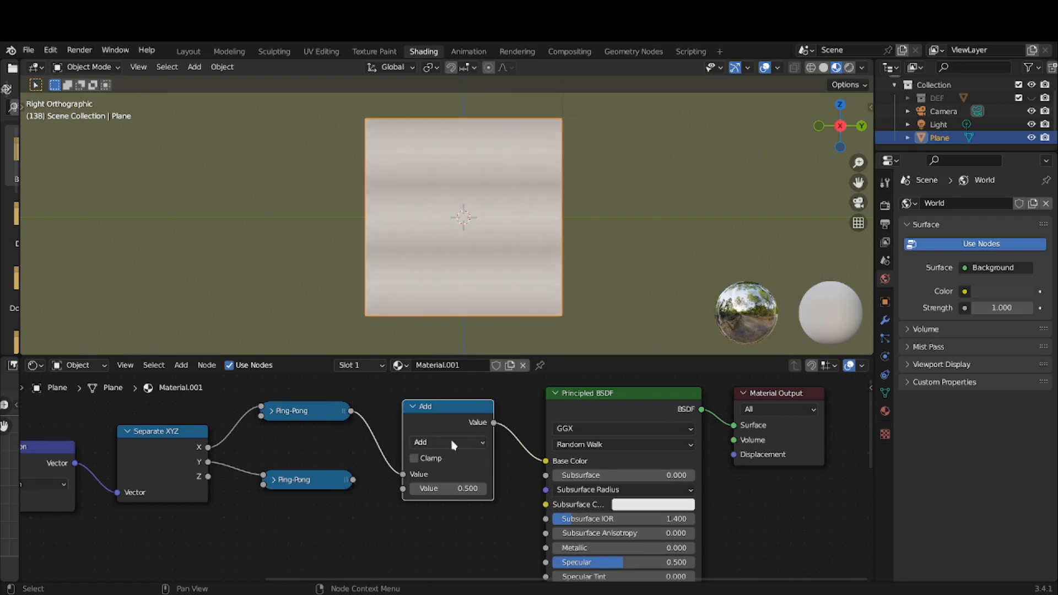
left_click_drag(352, 479, 409, 492)
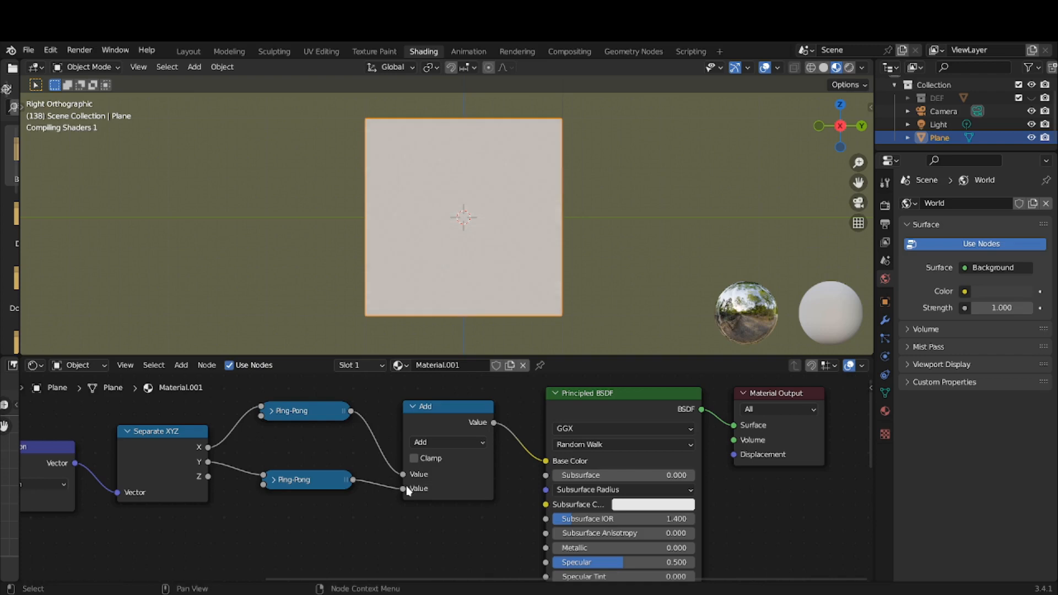
- Try the Smooth Maximum operation with a Distance of -15 on the new Math node
left_click(447, 443)
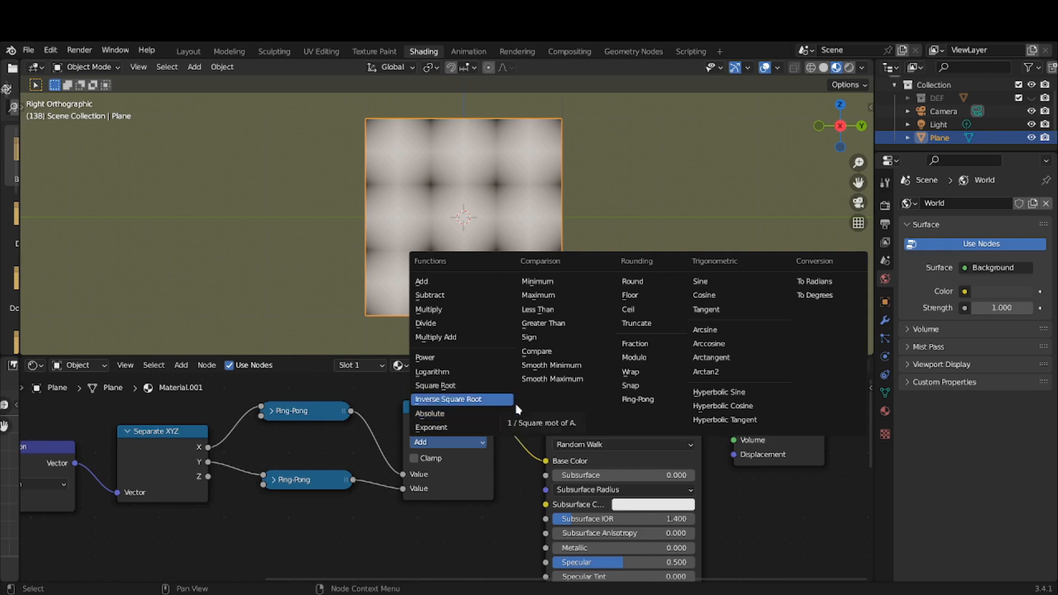
left_click(556, 380)
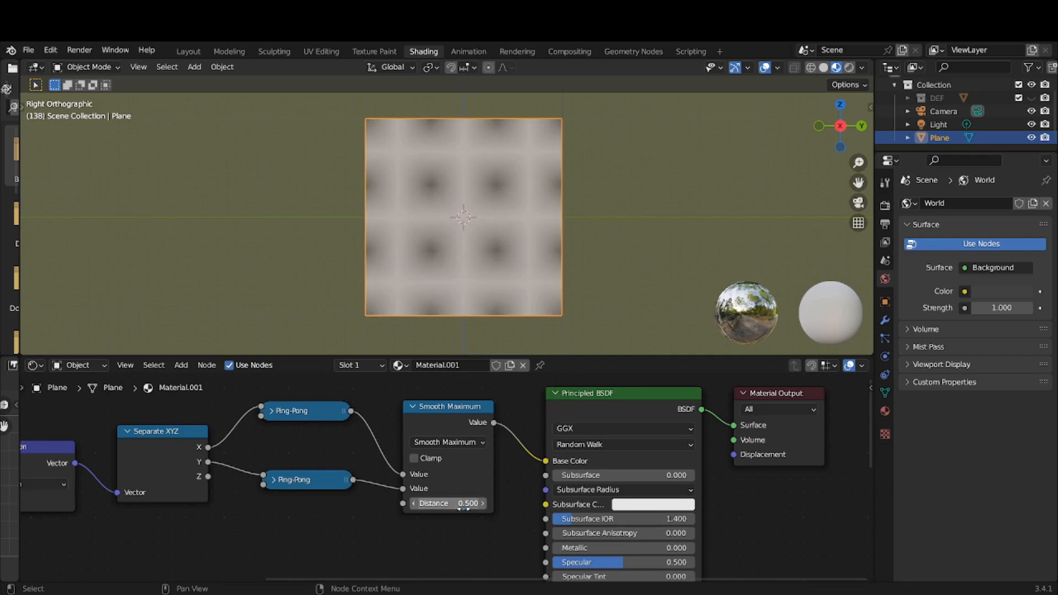
mouse_move(447, 503)
left_mouse_down()
mouse_move(419, 503)
mouse_move(466, 503)
mouse_move(441, 503)
left_mouse_up()
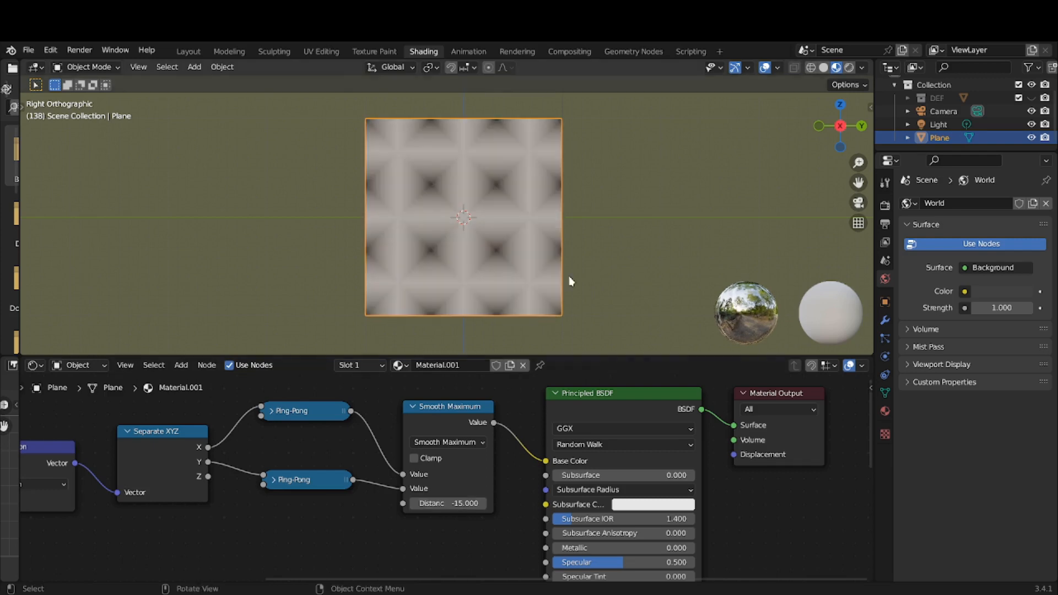
scroll(563, 270, "up", 3)
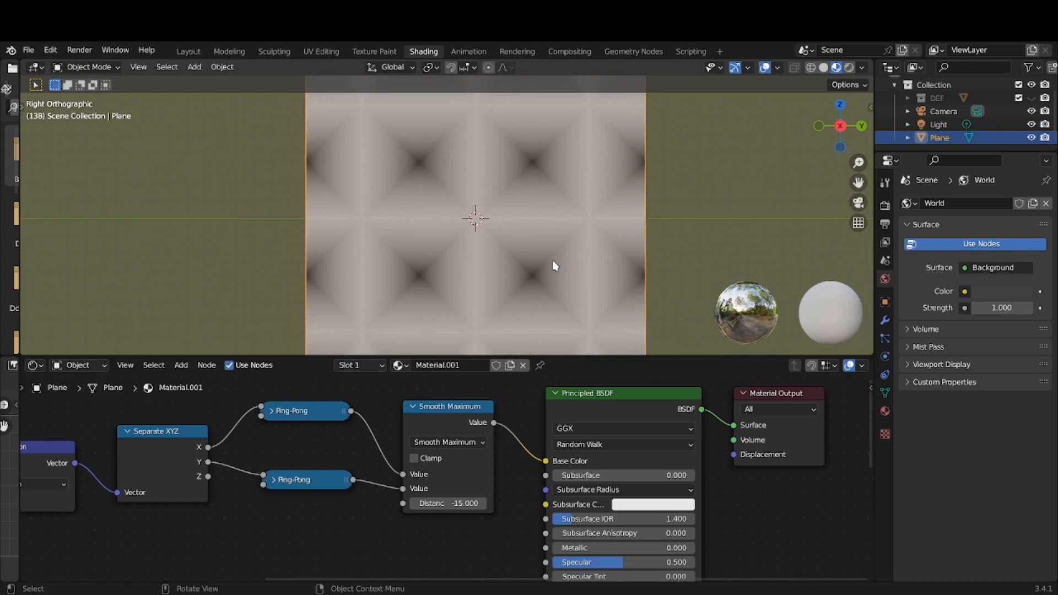
left_click(275, 483)
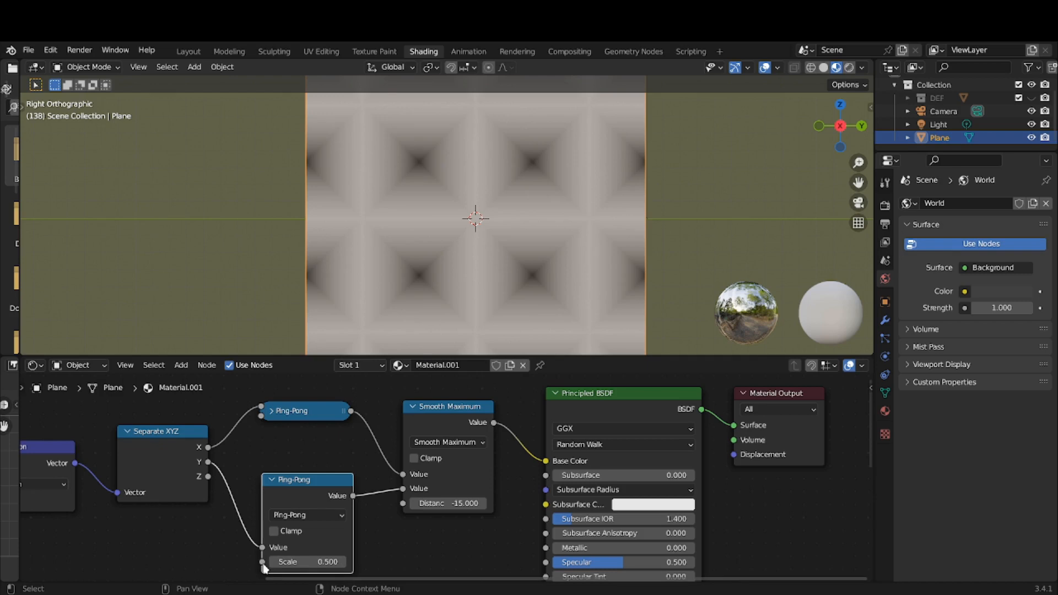
left_click(270, 481)
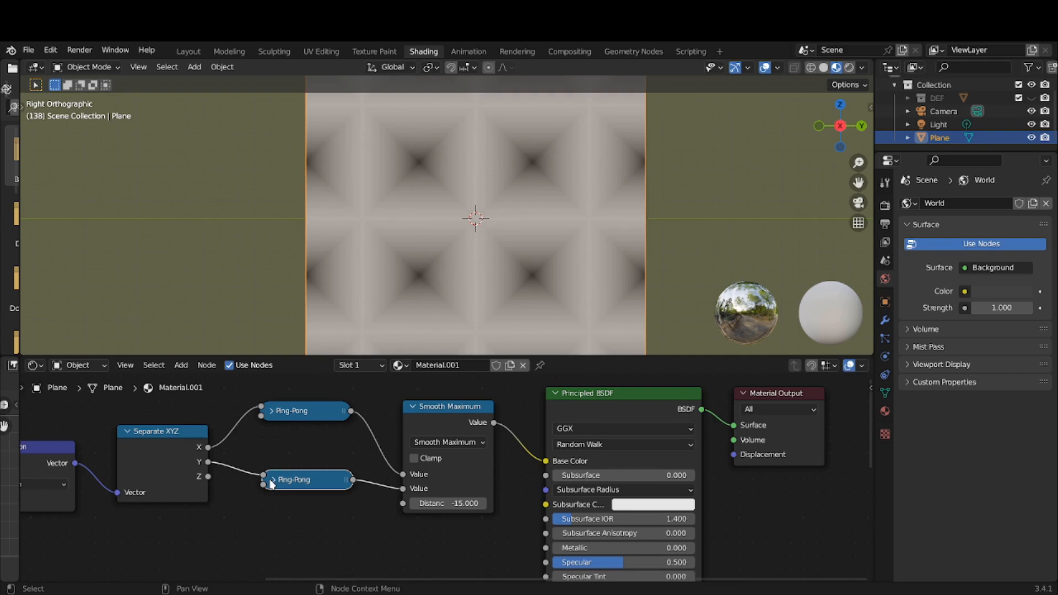
- Change the Math node's operation to Smooth Minimum and set its Distance to 0
left_click(469, 445)
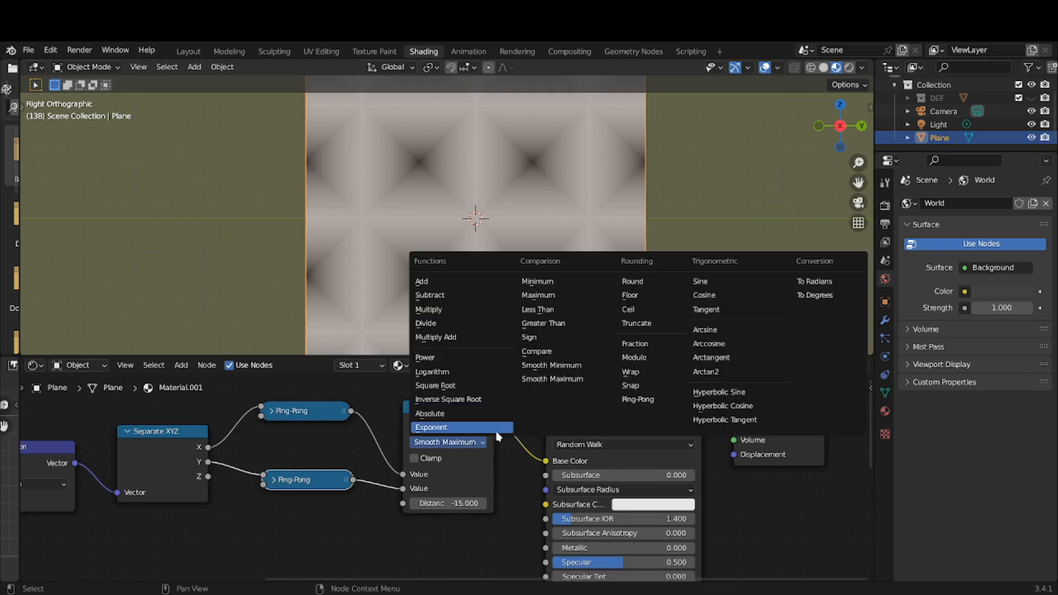
left_click(570, 364)
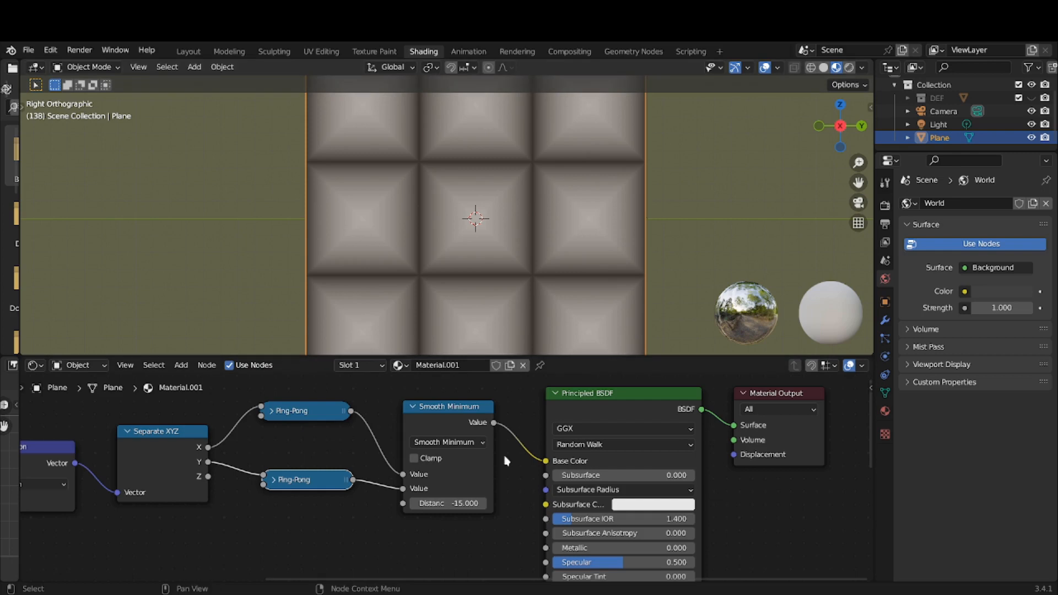
left_click(478, 503)
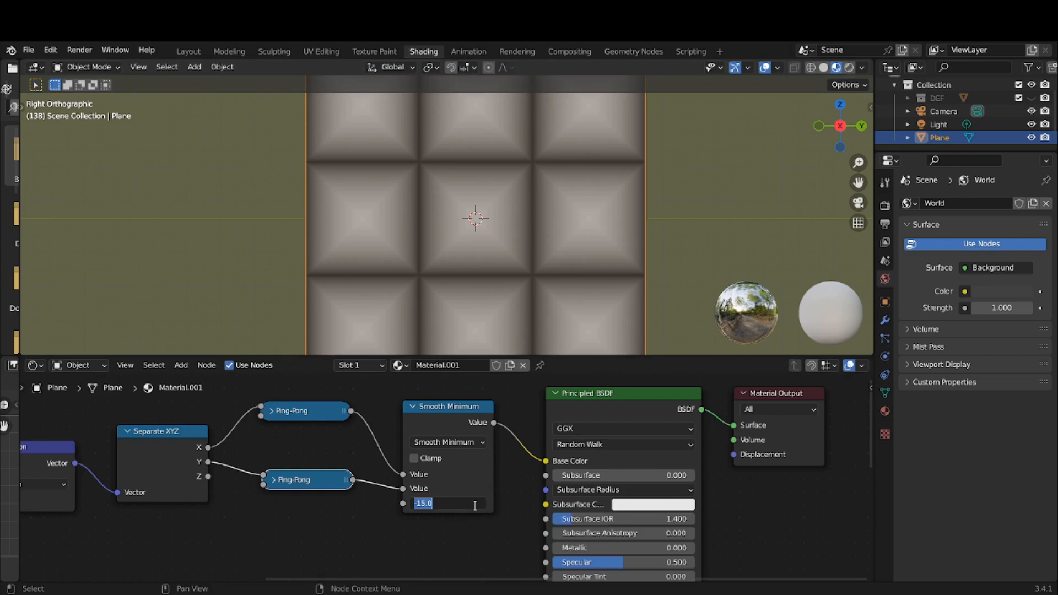
type("0")
key("Return")
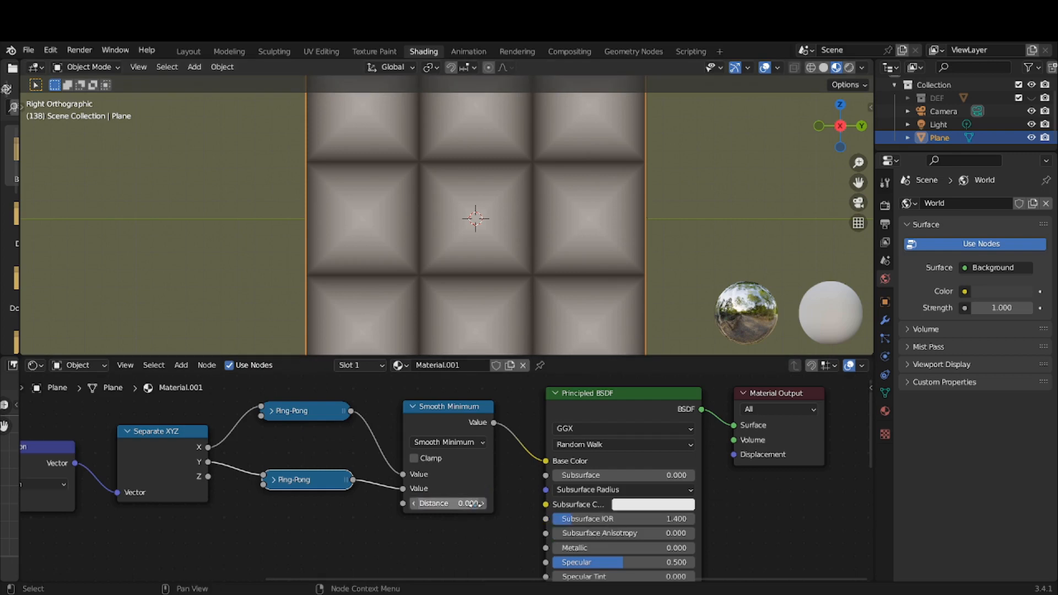
- Try Distance values of 0.5, -0.2 and 0.3 on the Smooth Minimum node
mouse_move(472, 505)
left_mouse_down()
mouse_move(424, 504)
mouse_move(482, 505)
left_mouse_up()
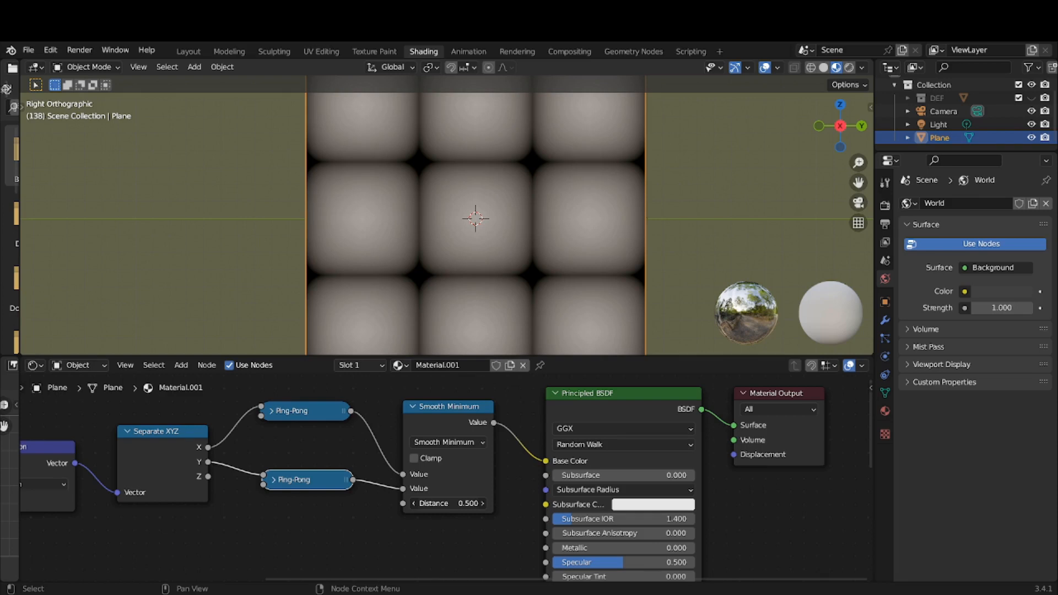
left_click_drag(482, 505, 454, 505)
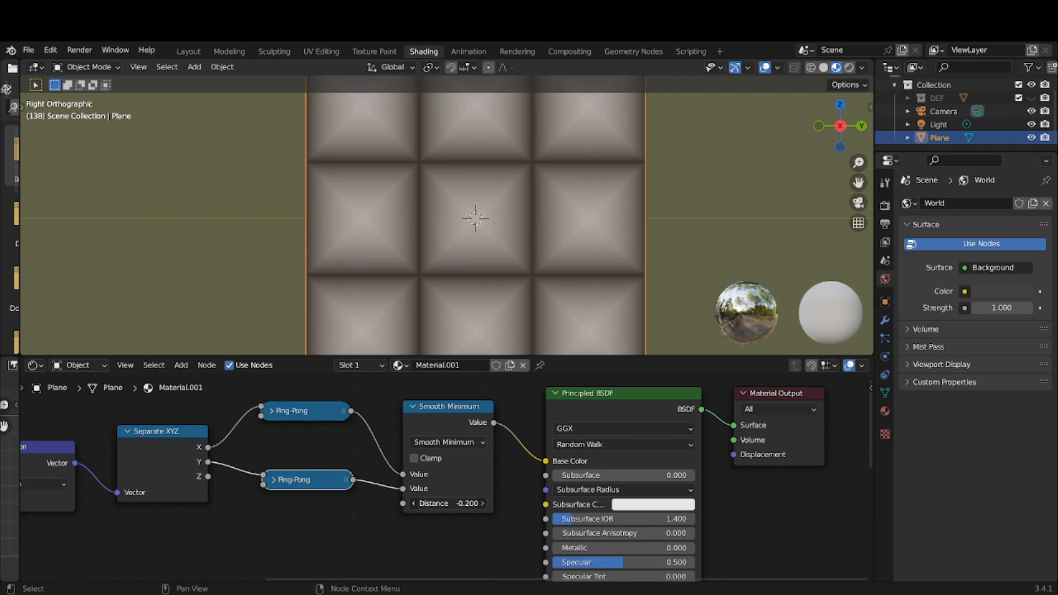
left_click_drag(454, 505, 496, 505)
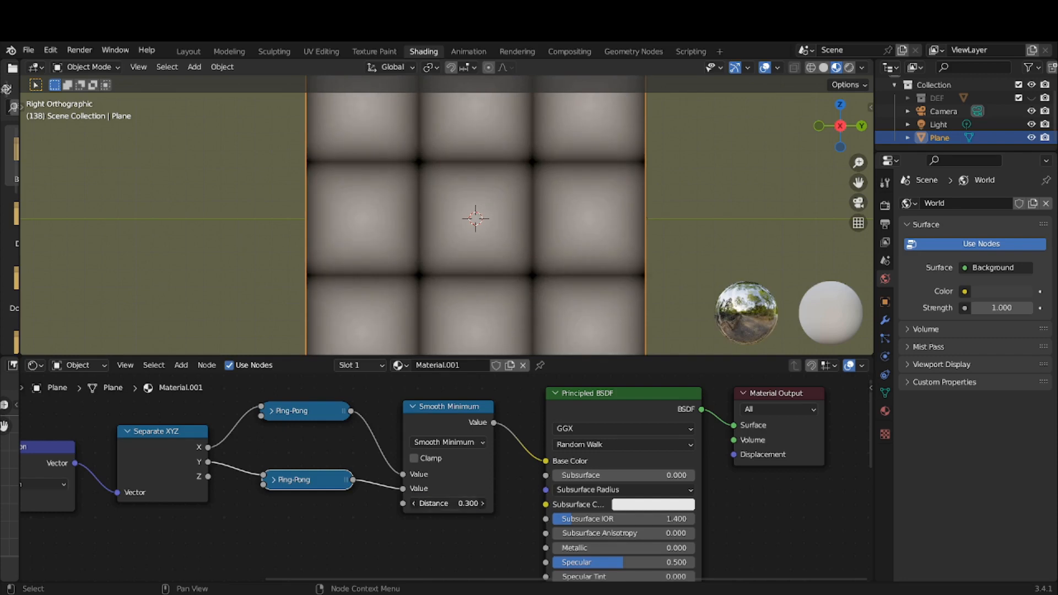
- Set the Smooth Minimum node's Distance to 0.2
left_click(472, 503)
key("BackSpace")
type(".2")
key("Return")
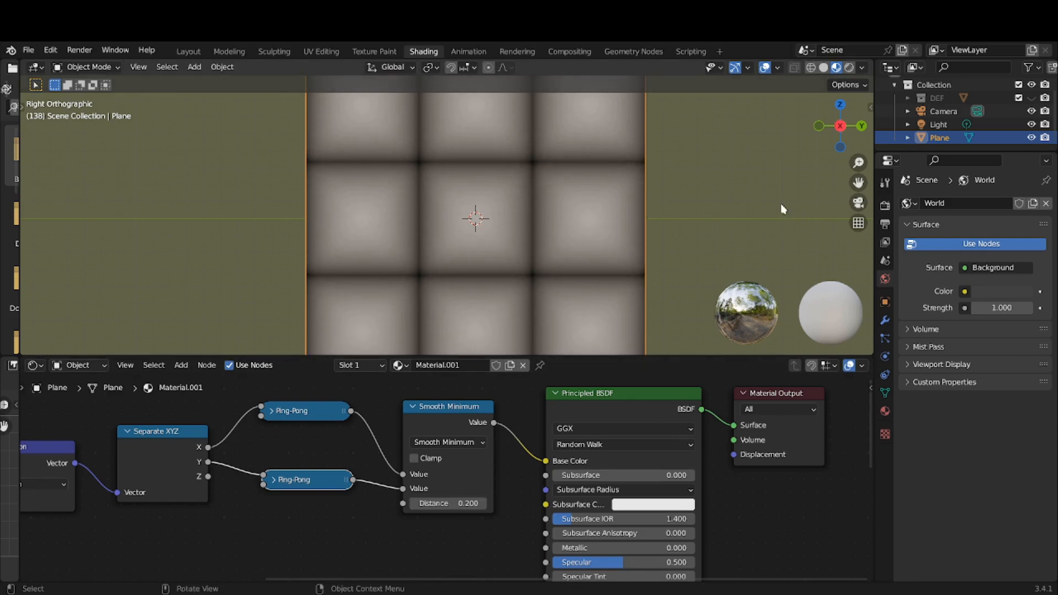
- Try a Scale of 10 on the Scale node between Texture Coordinate and Fraction
scroll(751, 179, "down", 1)
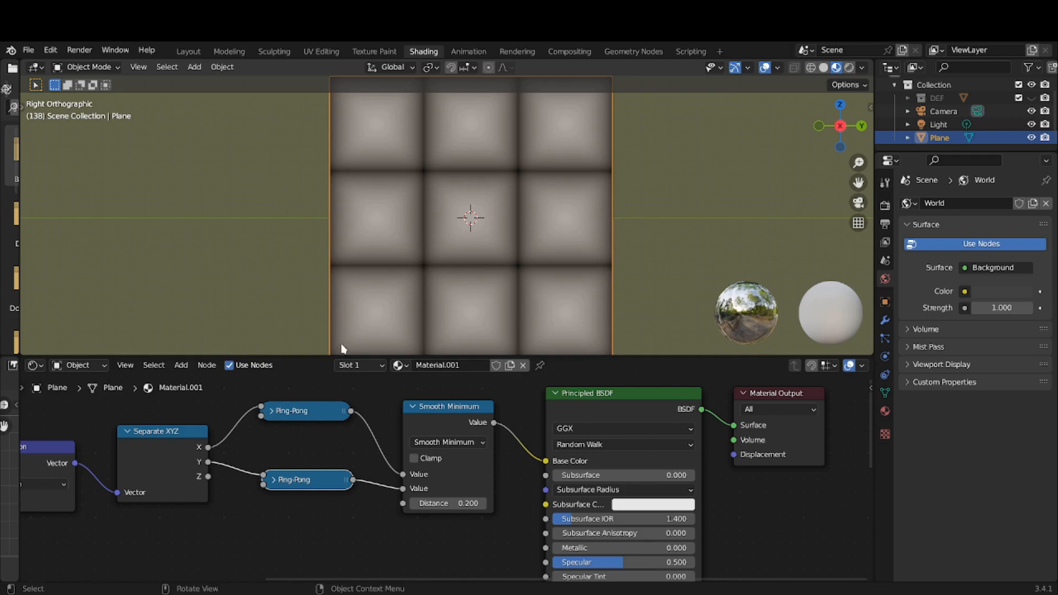
scroll(246, 439, "down", 1)
middle_click_drag(246, 440, 535, 459)
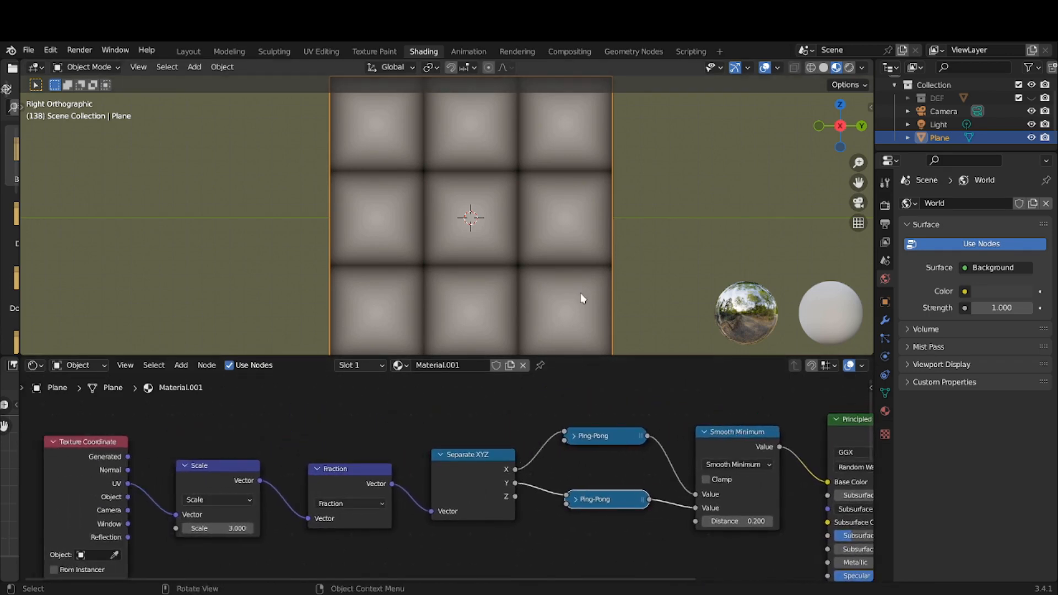
scroll(583, 297, "down", 1)
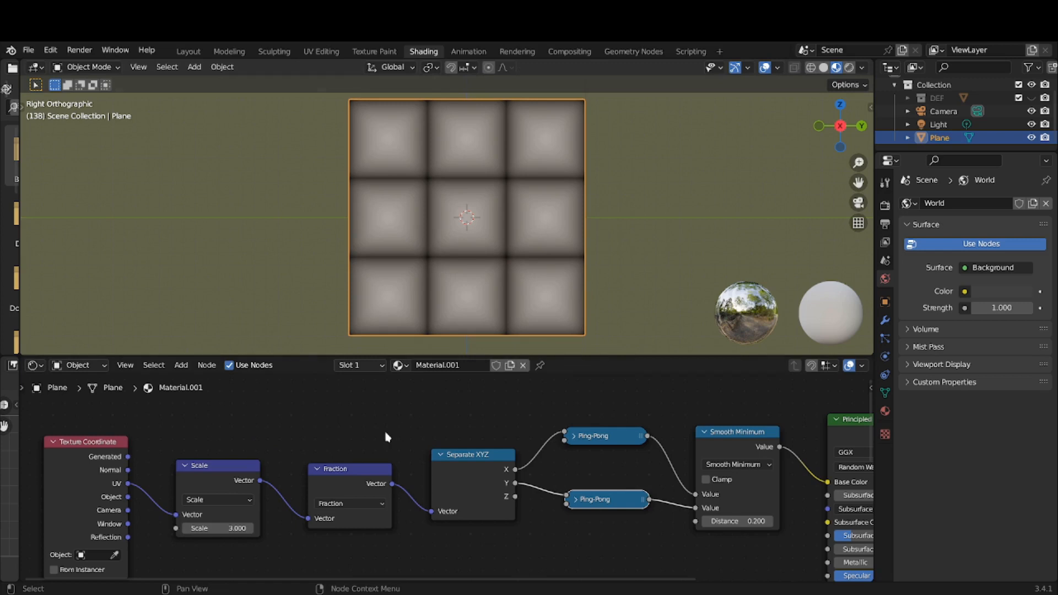
left_click(218, 527)
type("1")
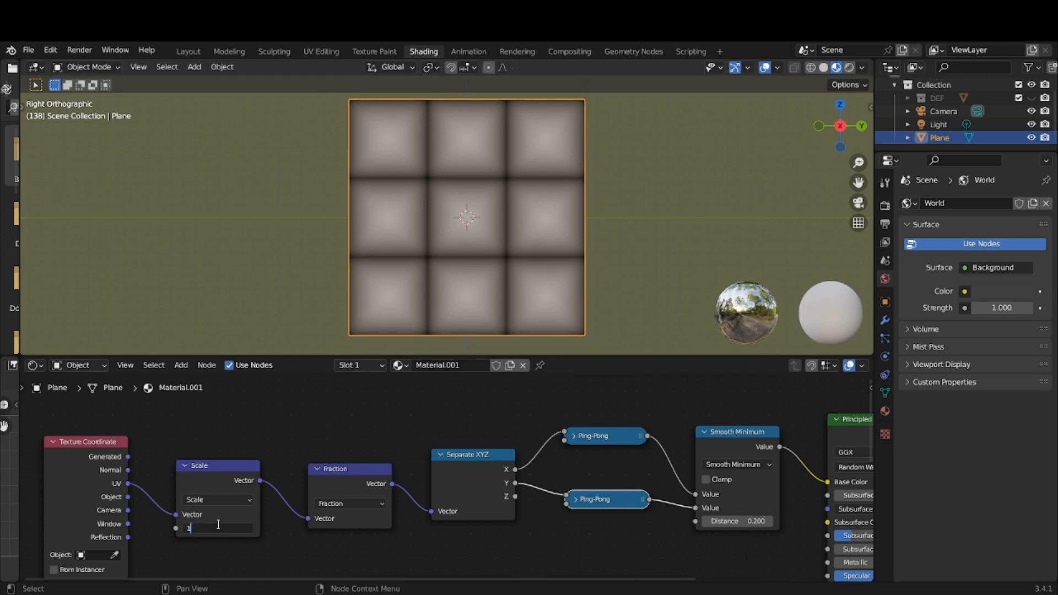
type("0")
key("Return")
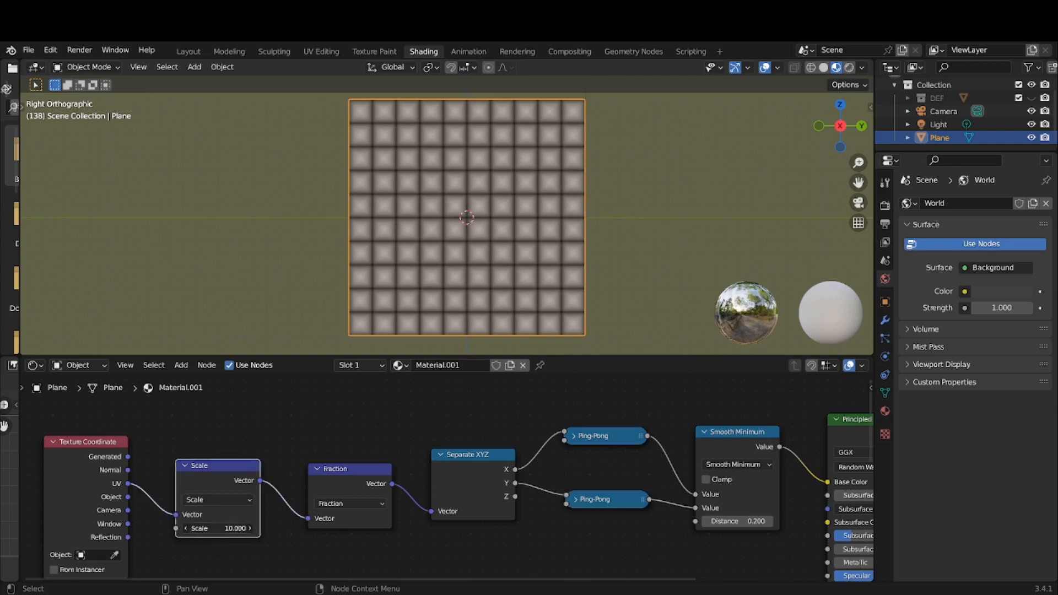
- Set the Scale node's Scale value to 6
left_click(218, 526)
type("6")
key("Return")
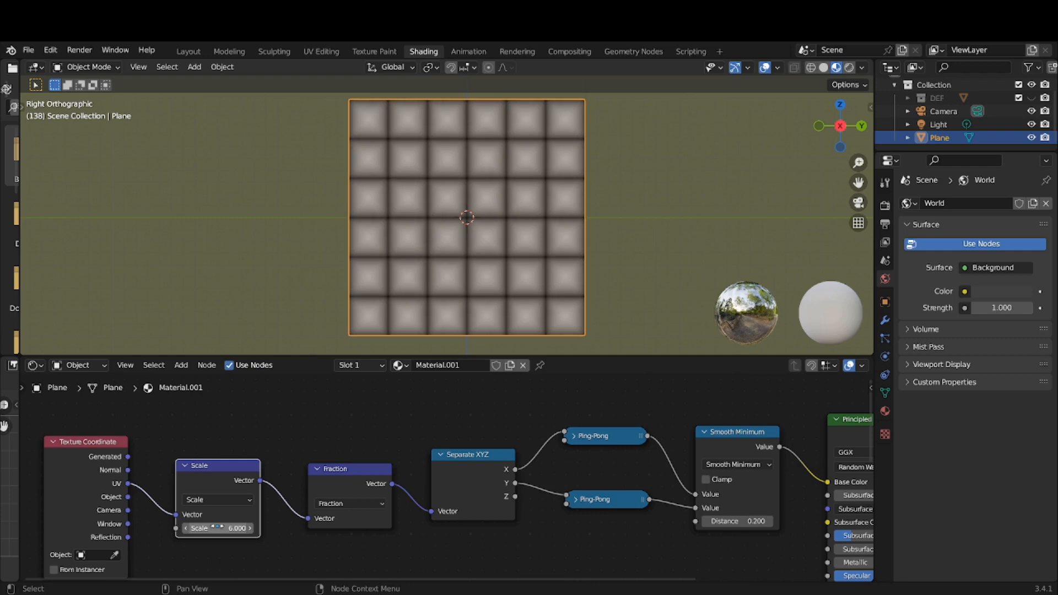